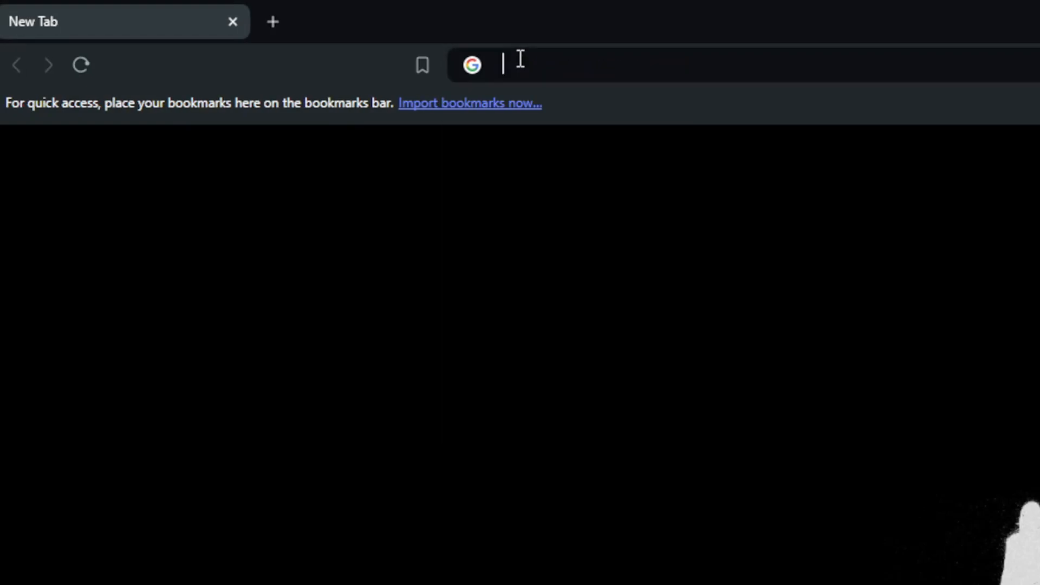
# - Open airtable.com in the browser
pyautogui.write('airtable.c')
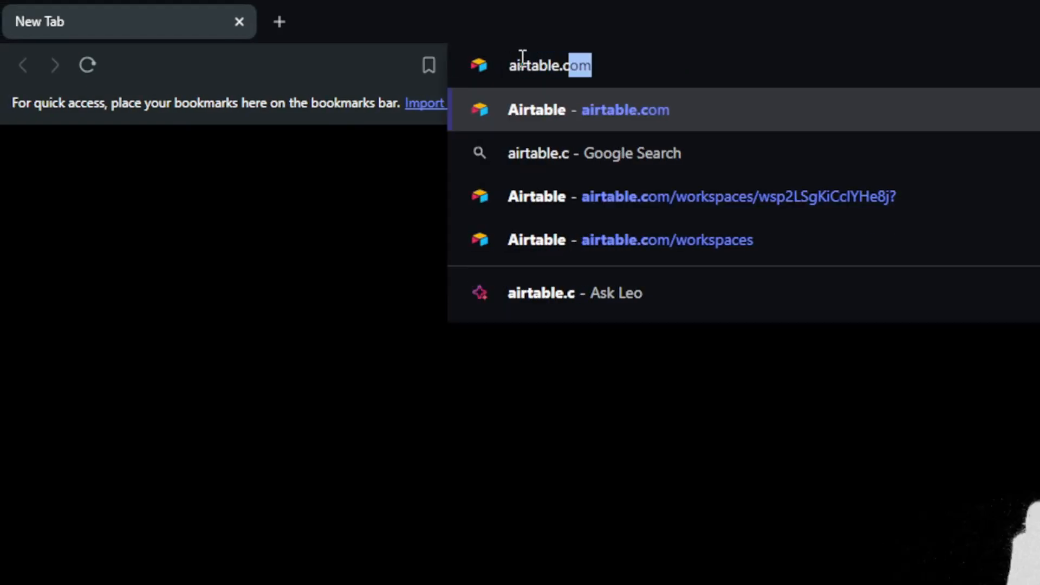
pyautogui.press('Return')
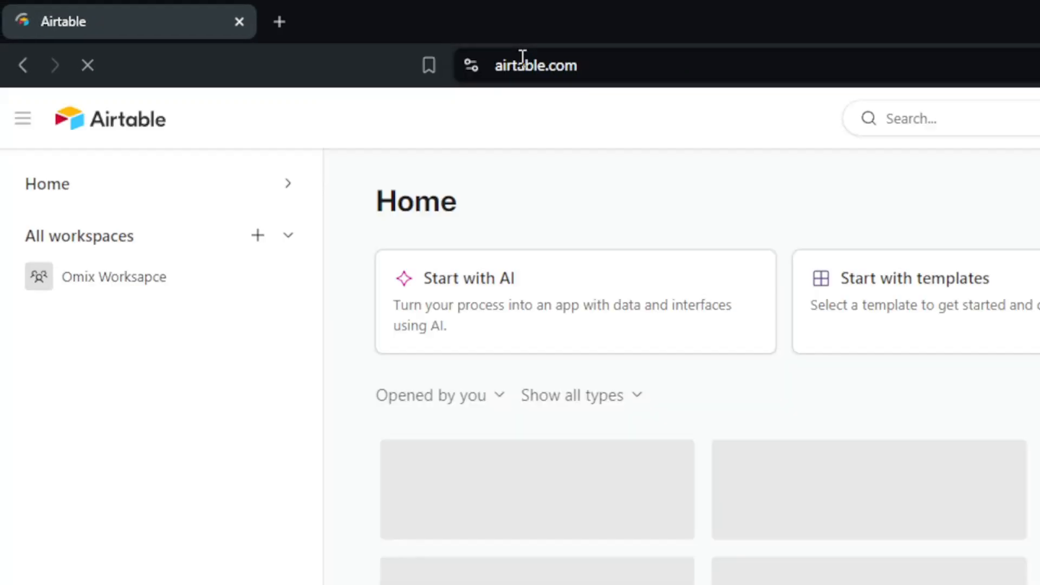
# - Open airtable.com in a private window, view its sign-in and account creation pages, and close the window
pyautogui.hotkey('ctrl', 'shift', 'n')
pyautogui.write('airtable.com')
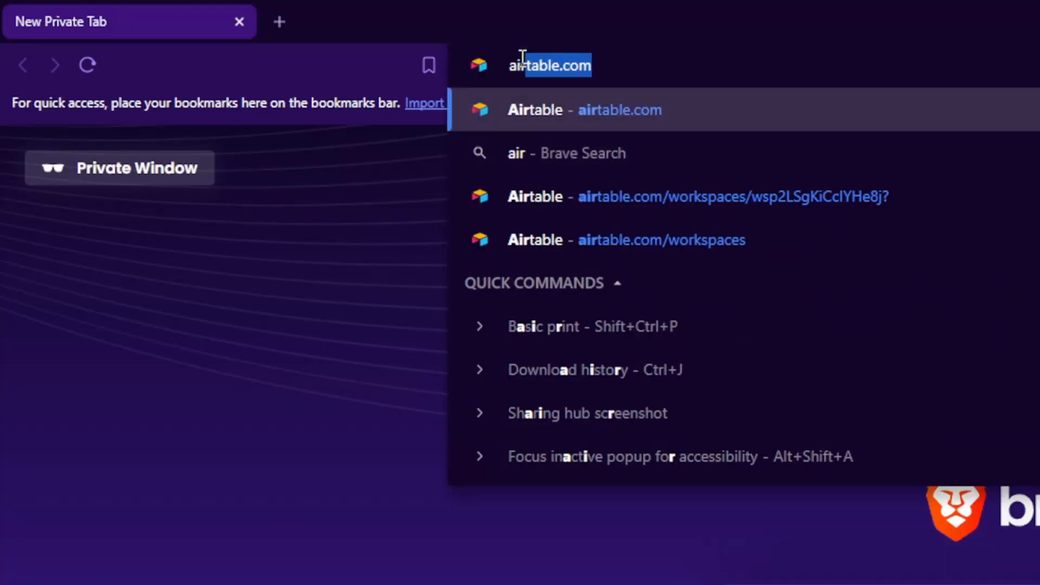
pyautogui.press('Return')
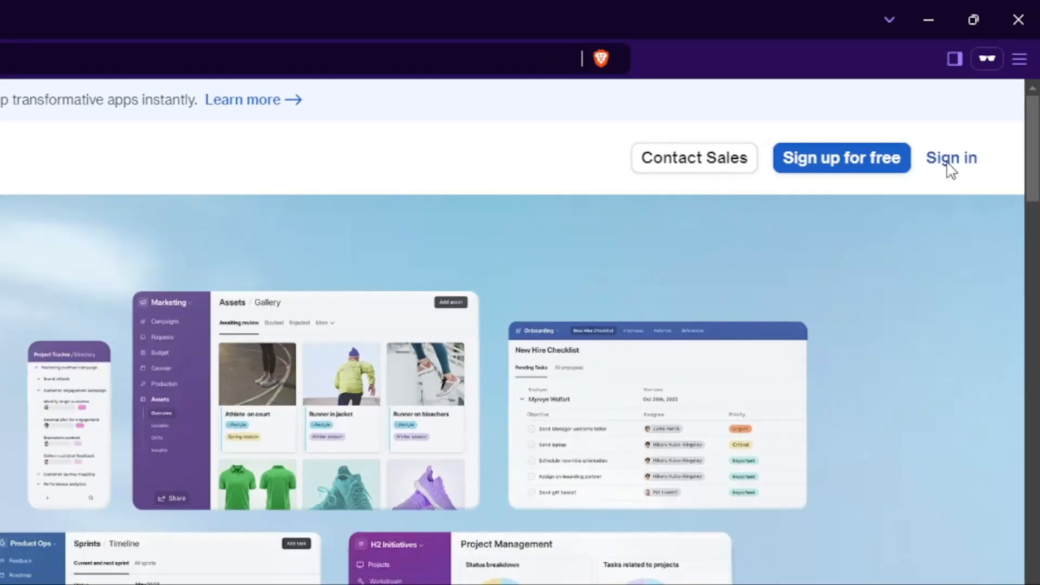
pyautogui.click(935, 180)
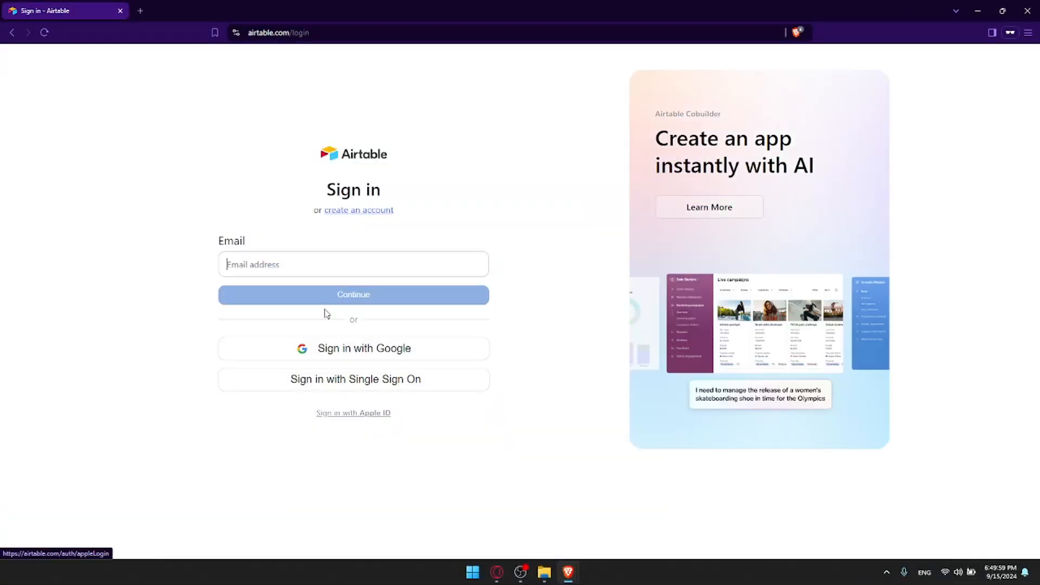
pyautogui.click(353, 213)
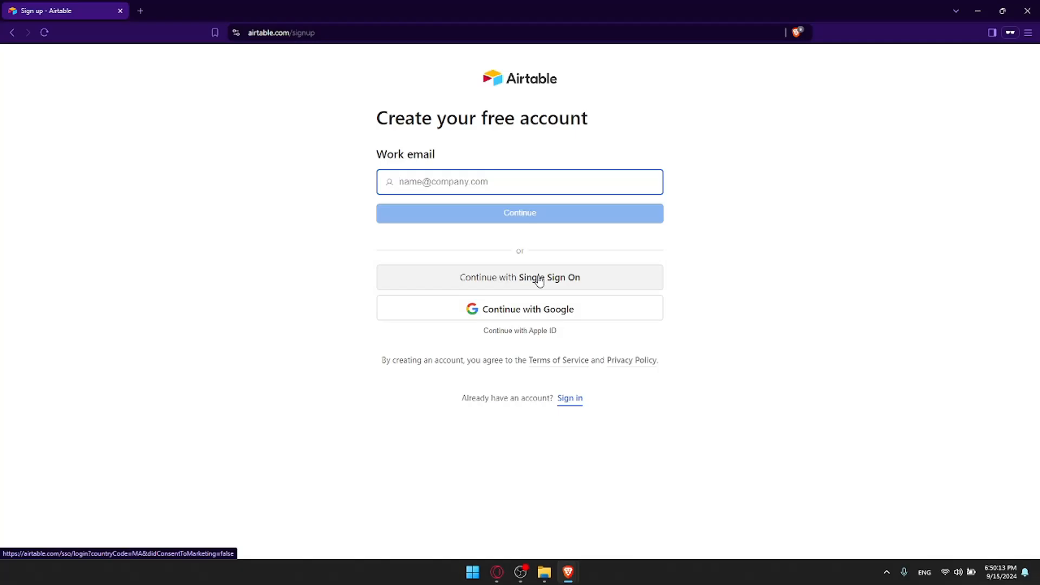
pyautogui.click(1034, 6)
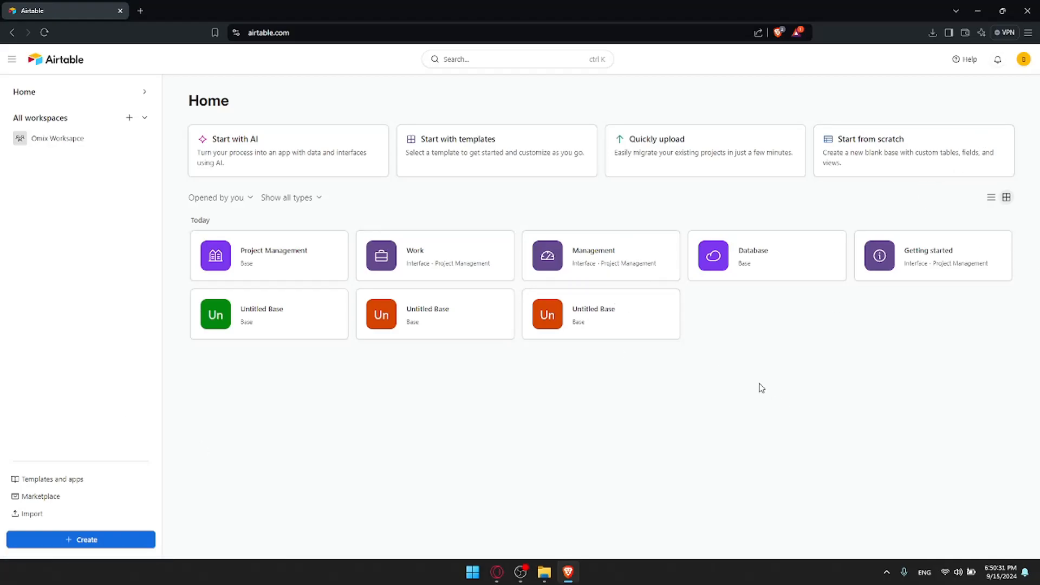
# - Create a new blank base from scratch and return to the Home page
pyautogui.click(876, 159)
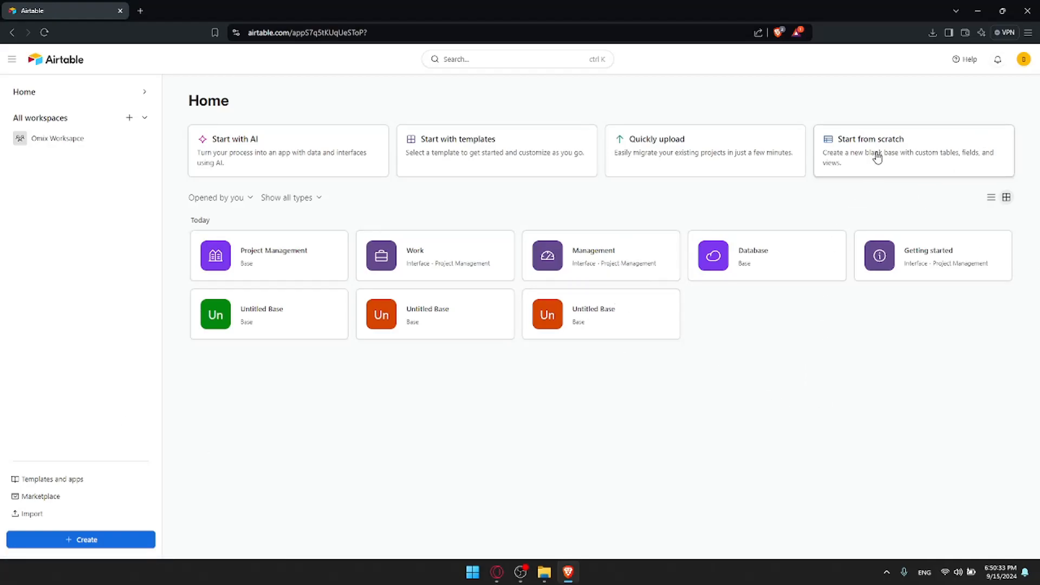
pyautogui.hotkey('alt', 'Left')
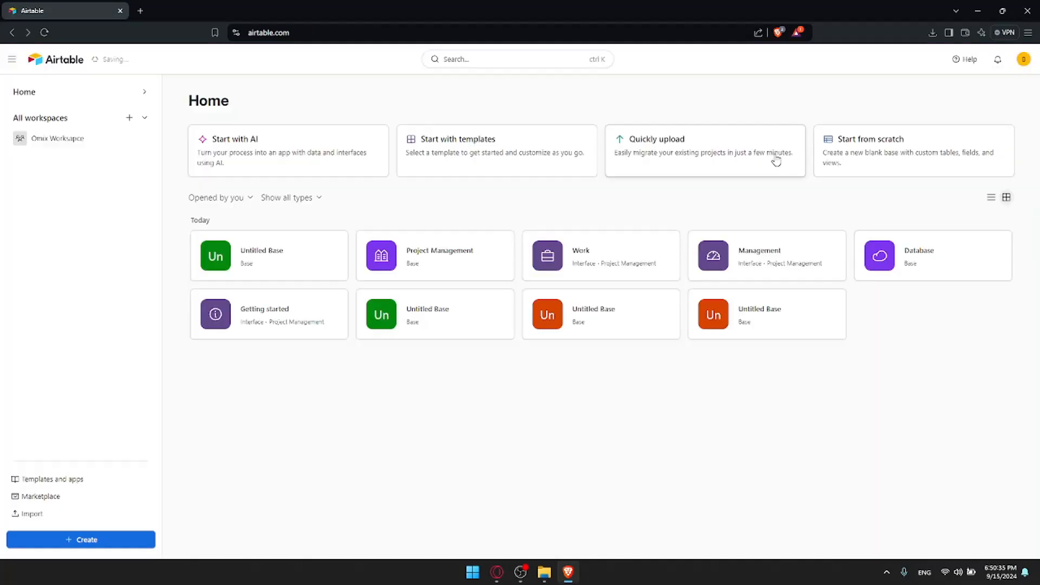
# - View the import sources for a quick upload and the survey for requesting an unsupported source
pyautogui.click(726, 144)
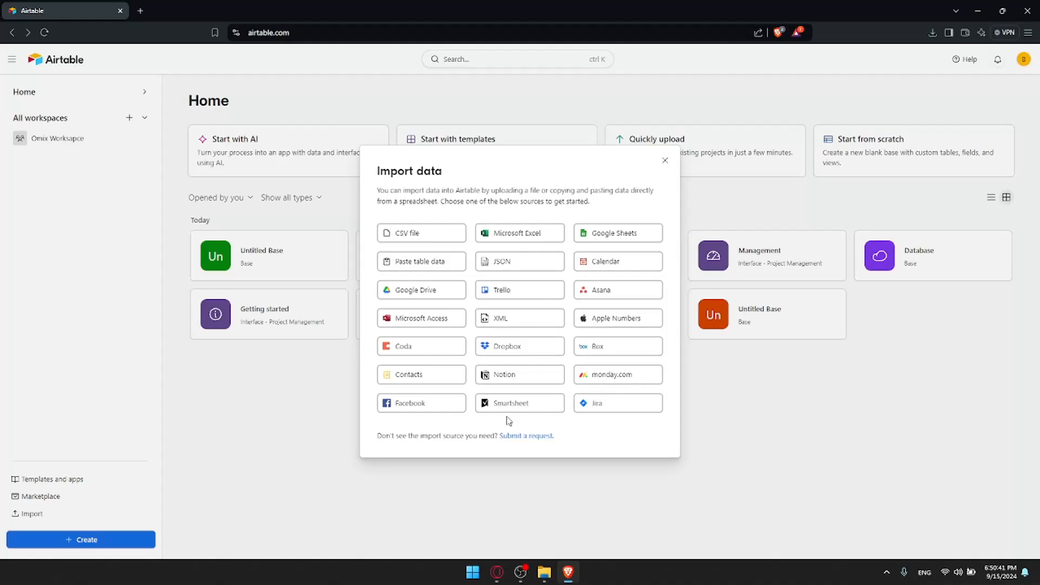
pyautogui.click(524, 436)
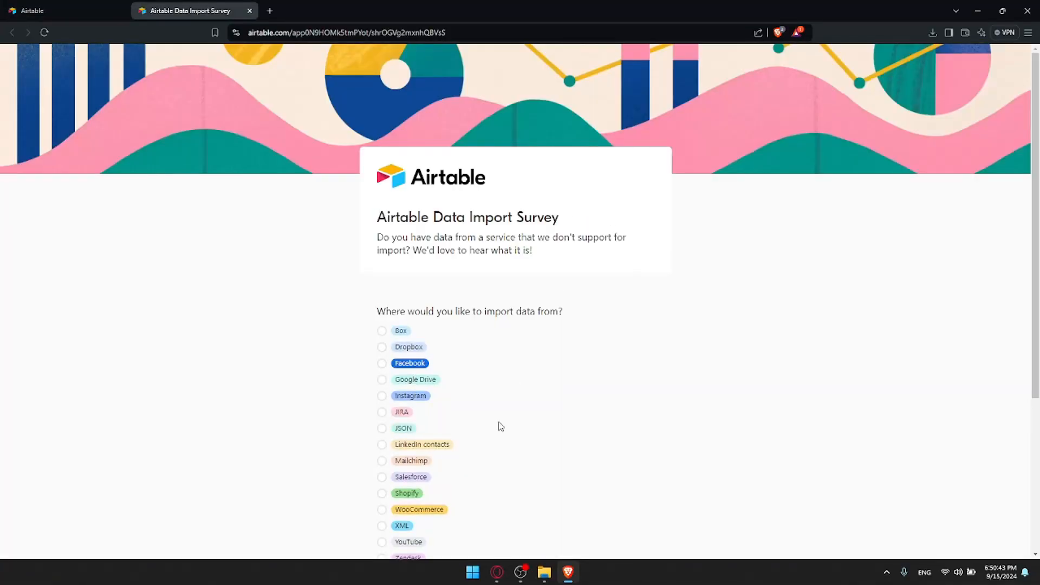
pyautogui.scroll(-1, 517, 353)
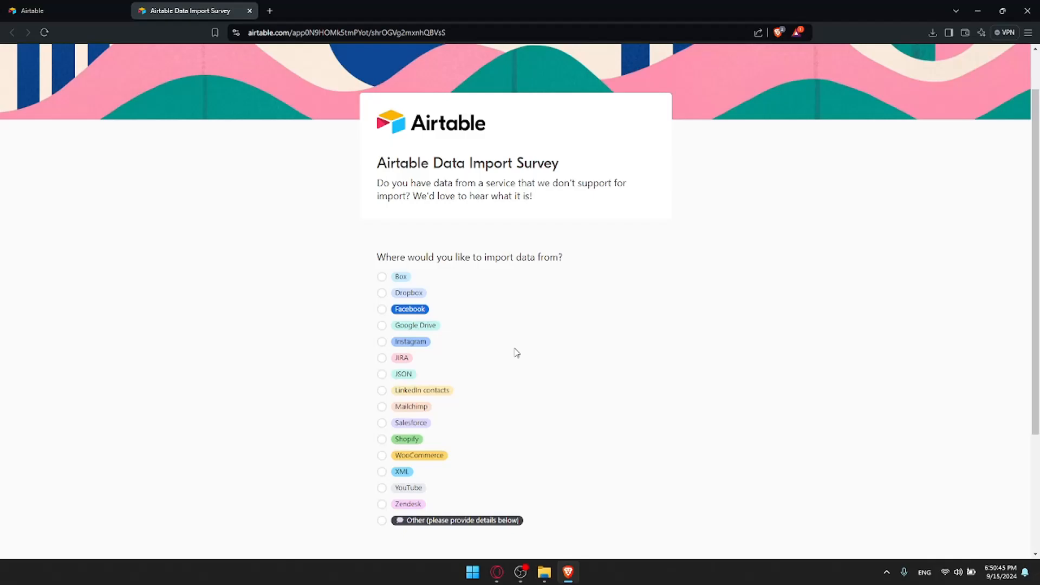
pyautogui.scroll(-2, 517, 352)
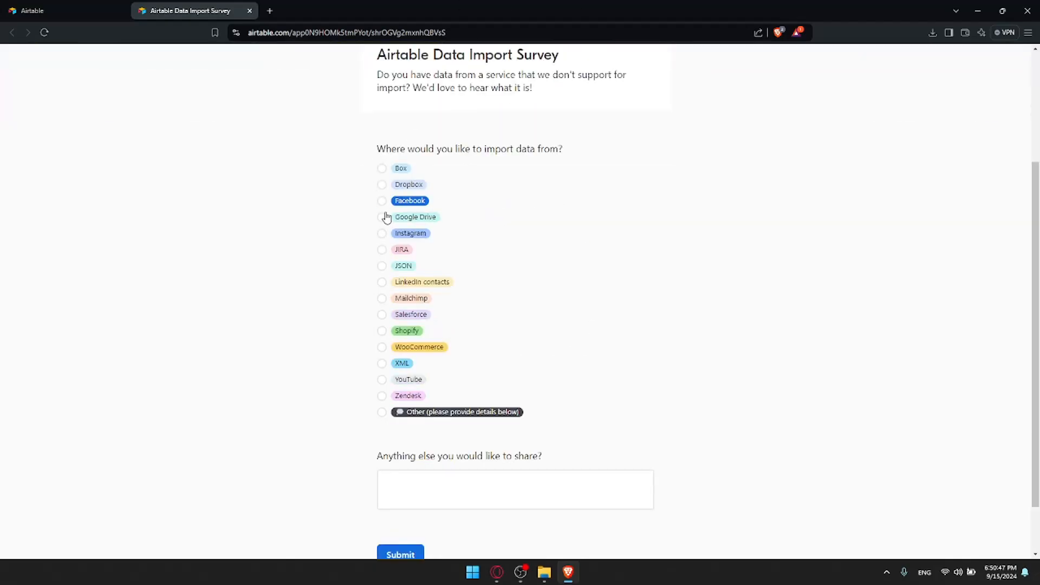
# - Choose Other as the survey's import source, with "rhdfgj" as its details and "hgkfghkffj" as the additional comment
pyautogui.click(394, 413)
pyautogui.click(433, 491)
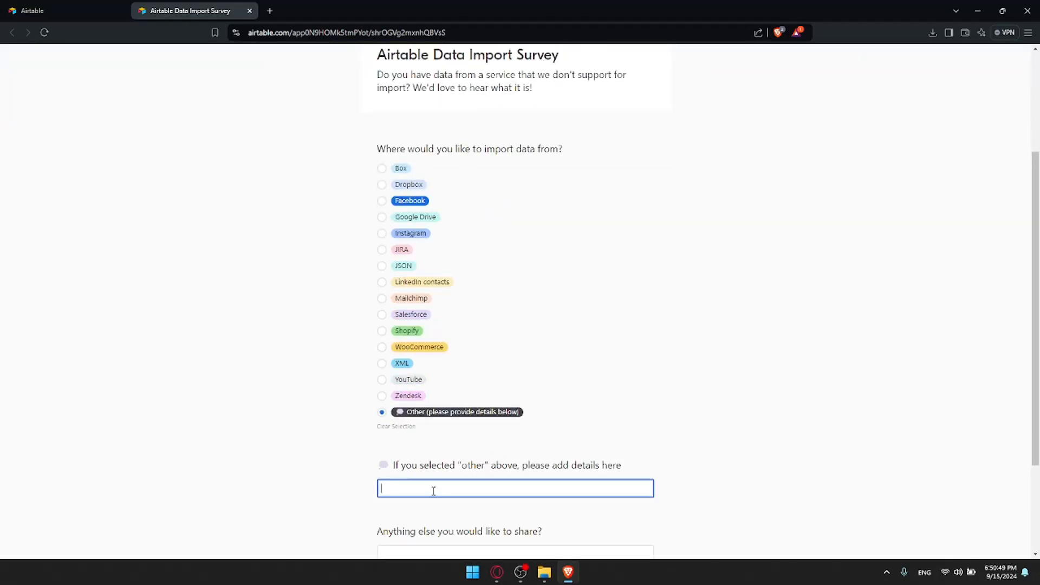
pyautogui.write('rhdfgj')
pyautogui.scroll(-1, 433, 489)
pyautogui.click(436, 490)
pyautogui.write('hgkfghkffj')
pyautogui.scroll(-2, 436, 487)
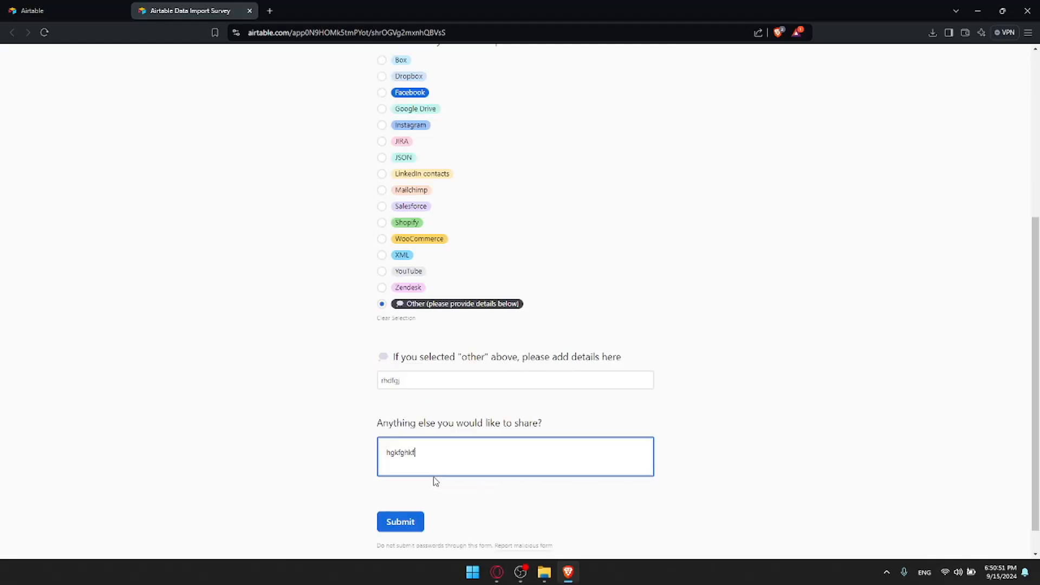
# - Leave the import survey without submitting it and close the data import dialog
pyautogui.moveTo(460, 435); pyautogui.dragTo(391, 424)
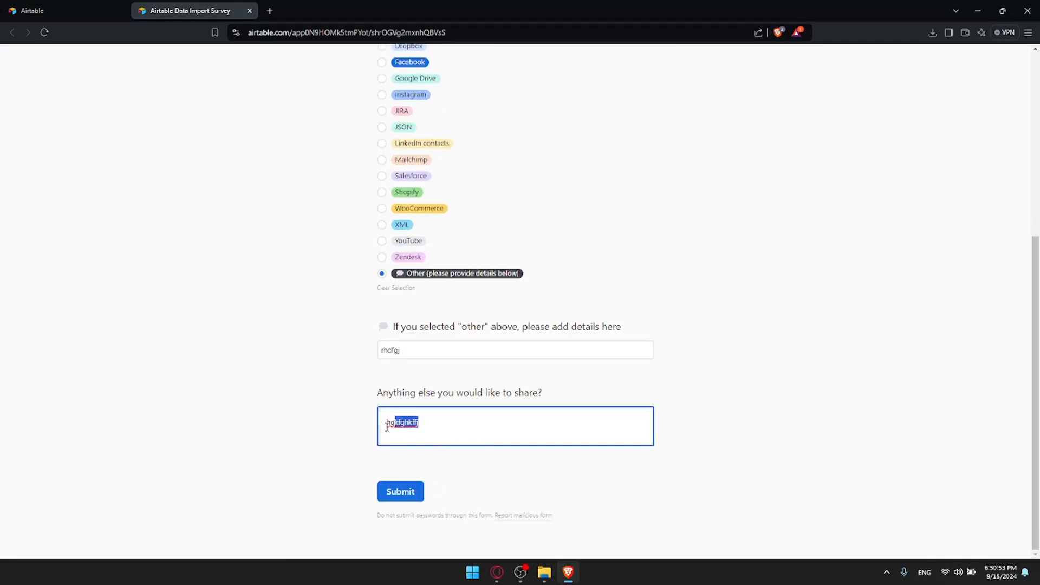
pyautogui.click(387, 423)
pyautogui.click(249, 11)
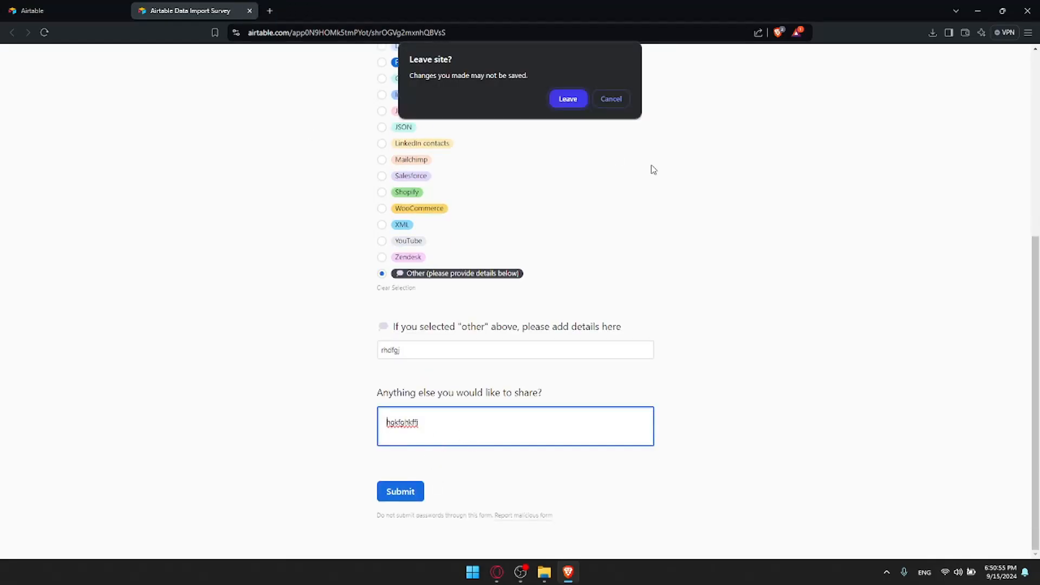
pyautogui.click(568, 100)
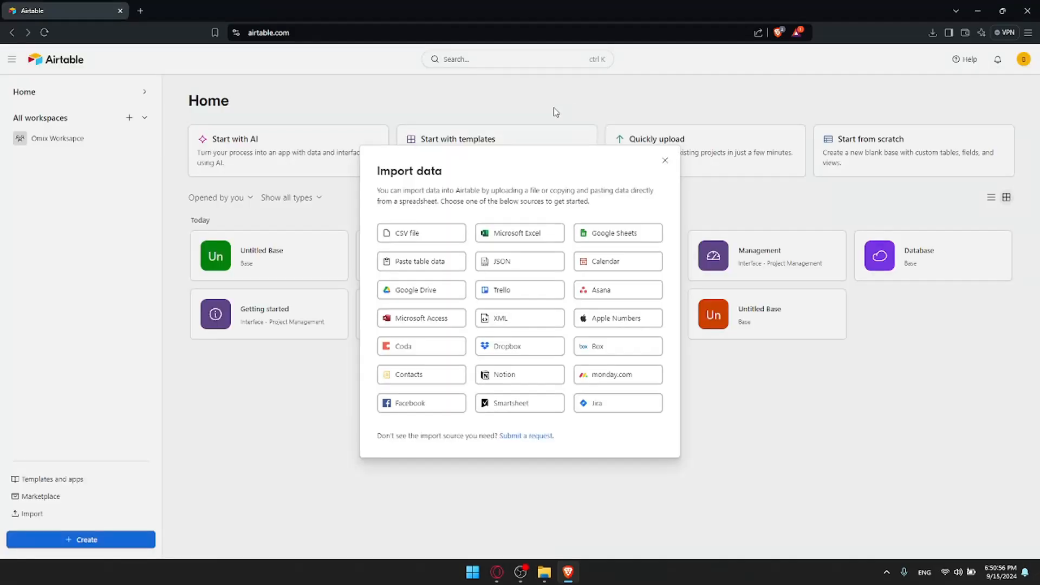
pyautogui.click(664, 161)
# - Explore more starter templates and open the full template library
pyautogui.click(519, 158)
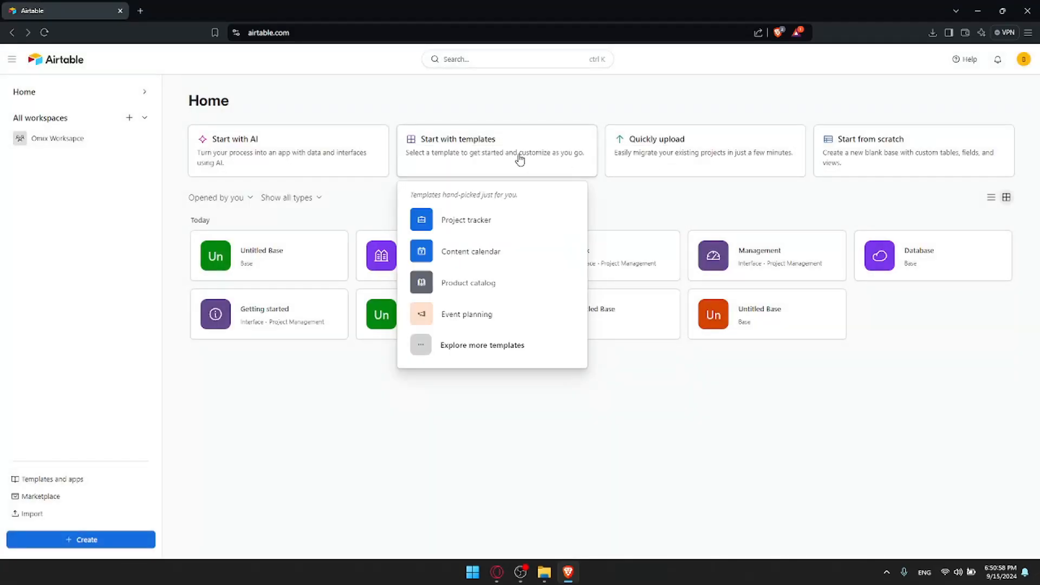
pyautogui.click(487, 347)
pyautogui.scroll(-10, 569, 292)
pyautogui.scroll(-3, 566, 292)
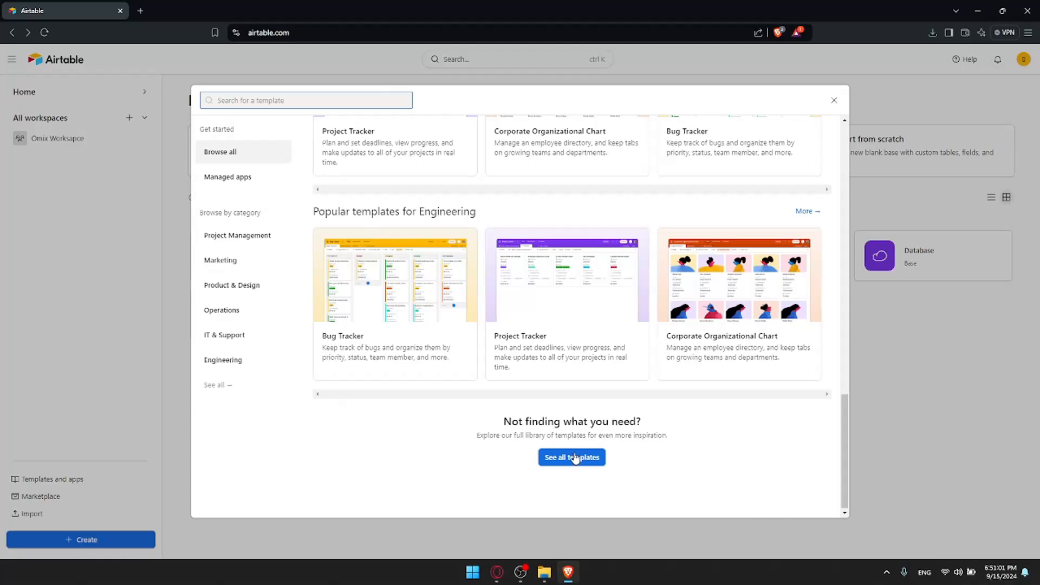
pyautogui.click(573, 455)
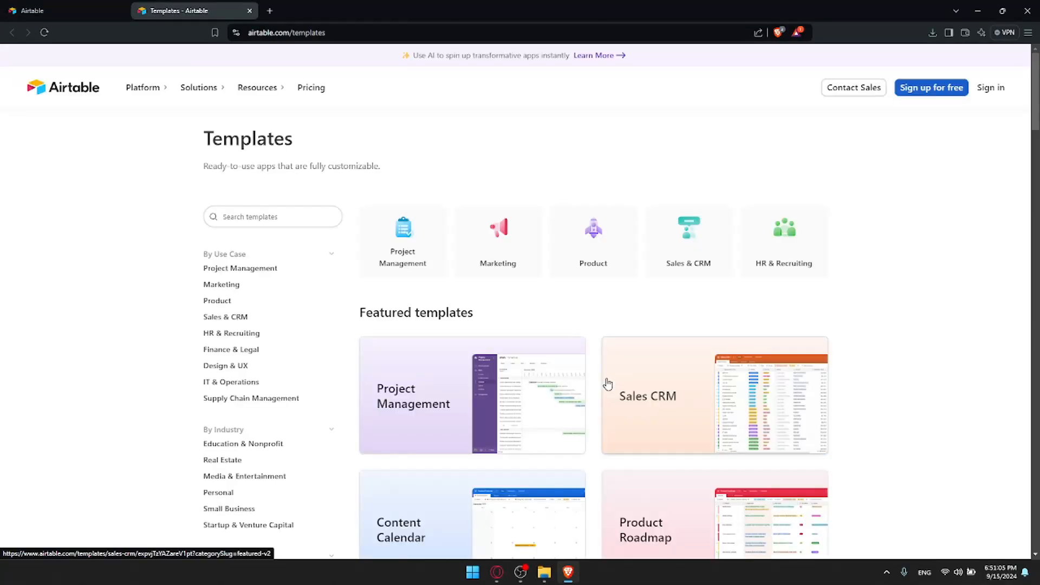
# - Look through the template library's categories, load more of them, and close the library and the template gallery
pyautogui.scroll(-10, 607, 383)
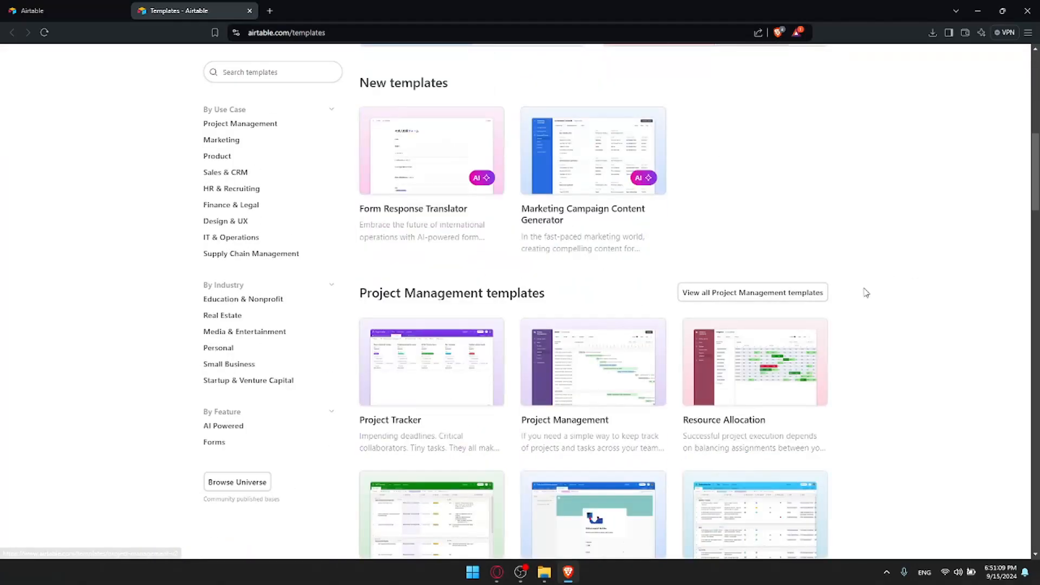
pyautogui.scroll(-7, 831, 297)
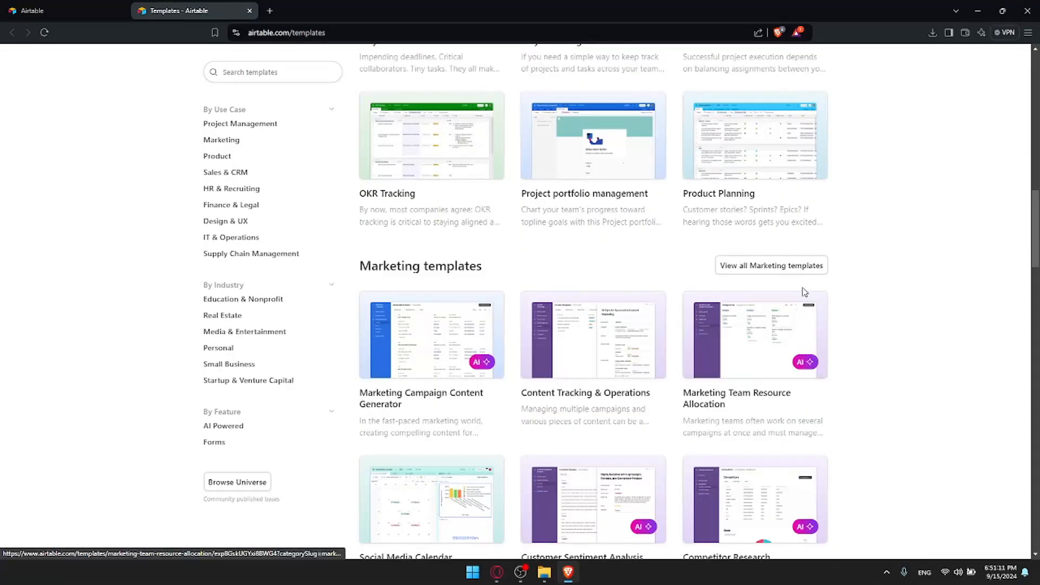
pyautogui.scroll(-5, 801, 295)
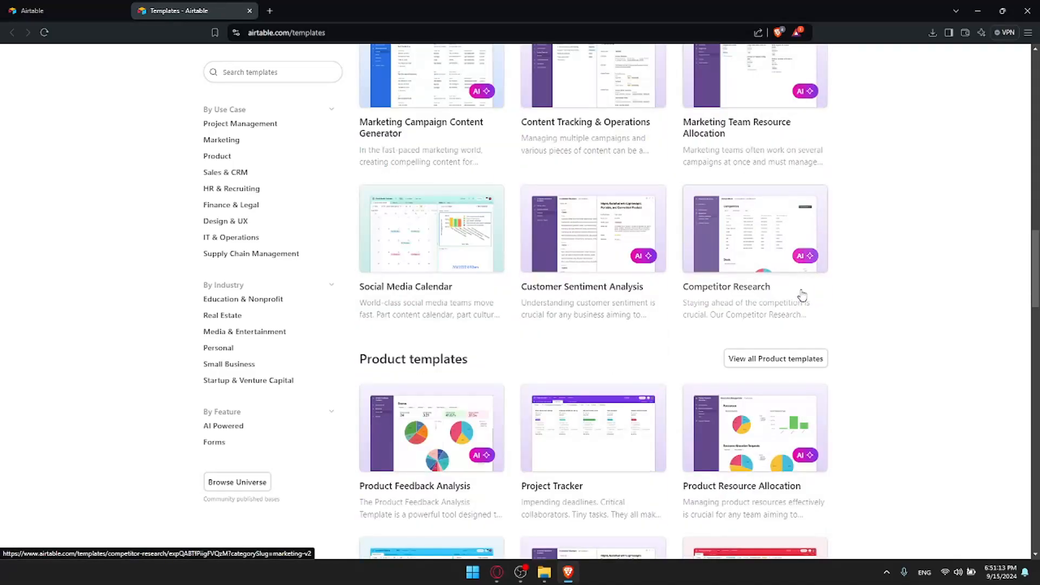
pyautogui.scroll(-7, 802, 298)
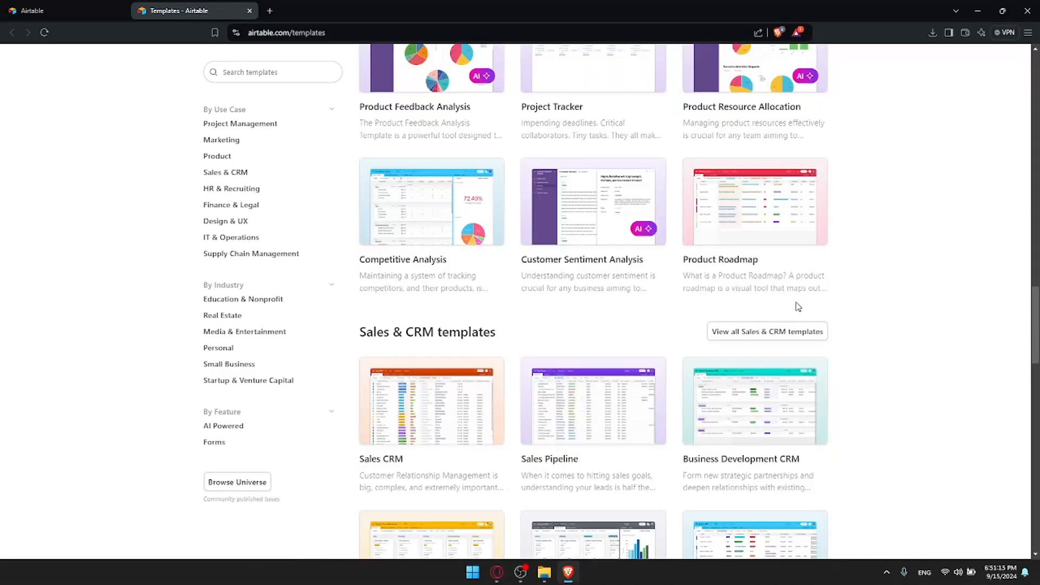
pyautogui.scroll(-6, 799, 305)
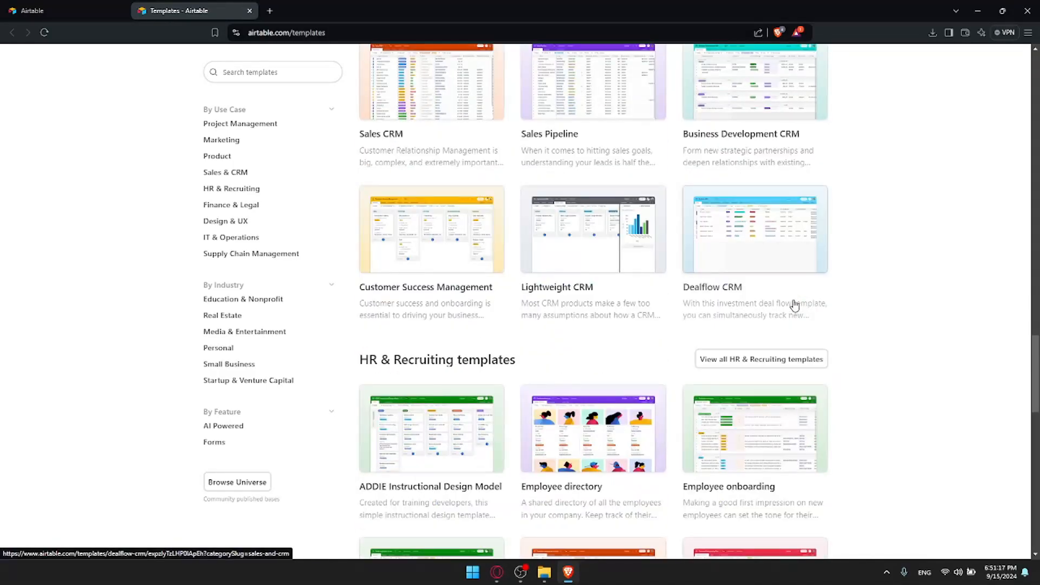
pyautogui.scroll(-15, 794, 305)
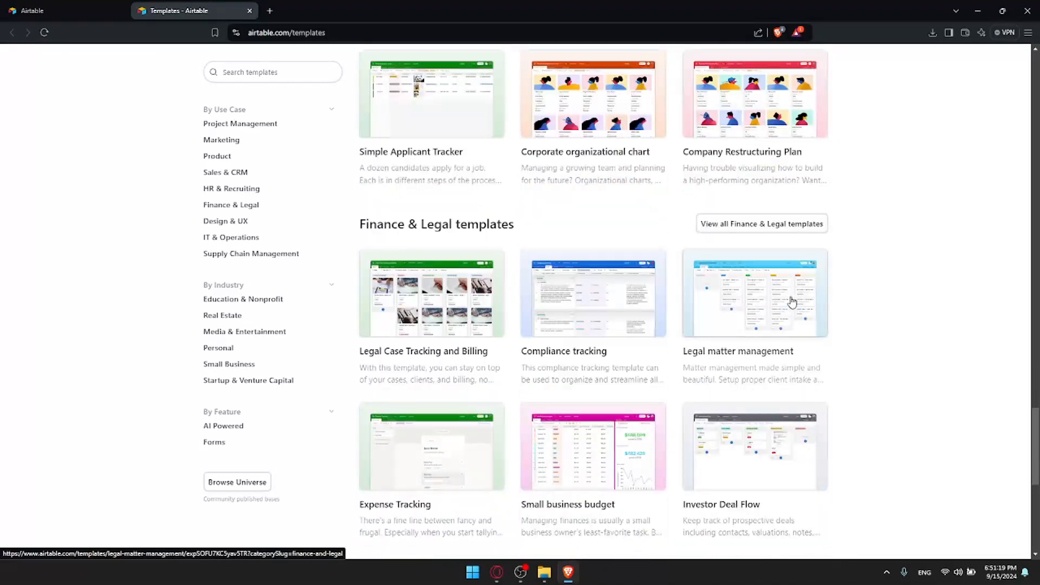
pyautogui.click(592, 197)
pyautogui.scroll(-20, 584, 206)
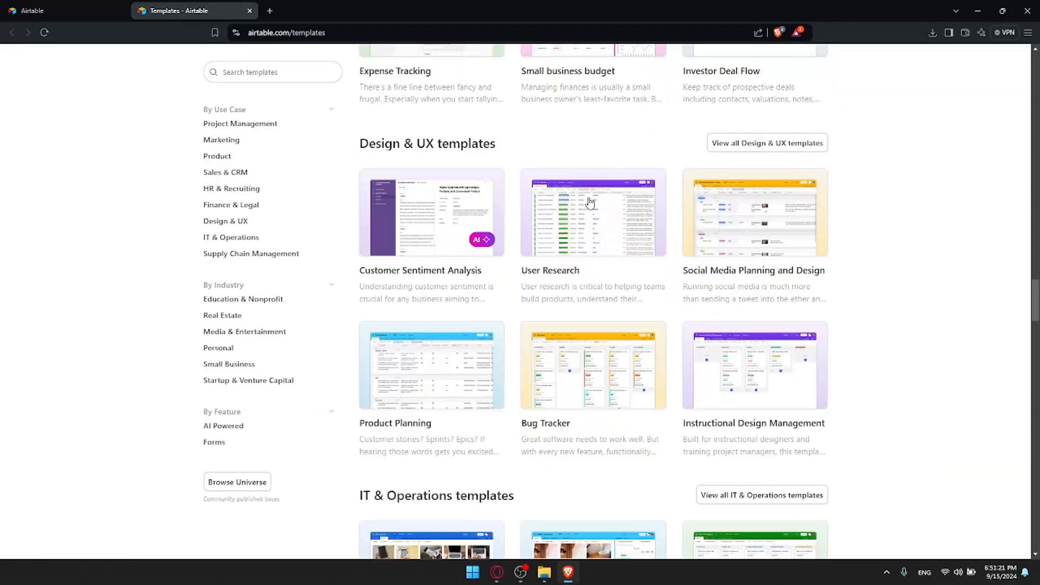
pyautogui.scroll(-20, 585, 206)
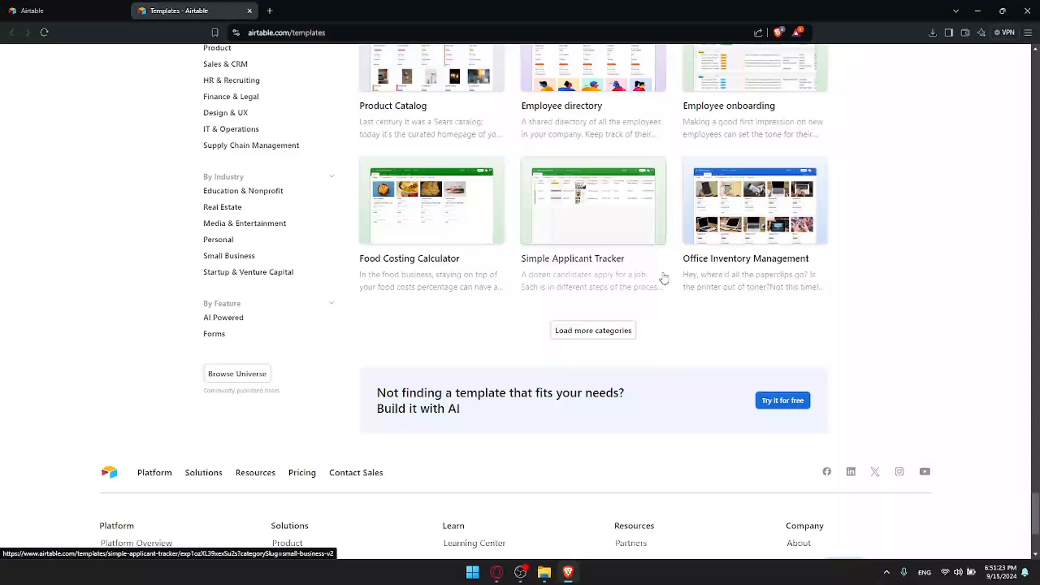
pyautogui.click(628, 332)
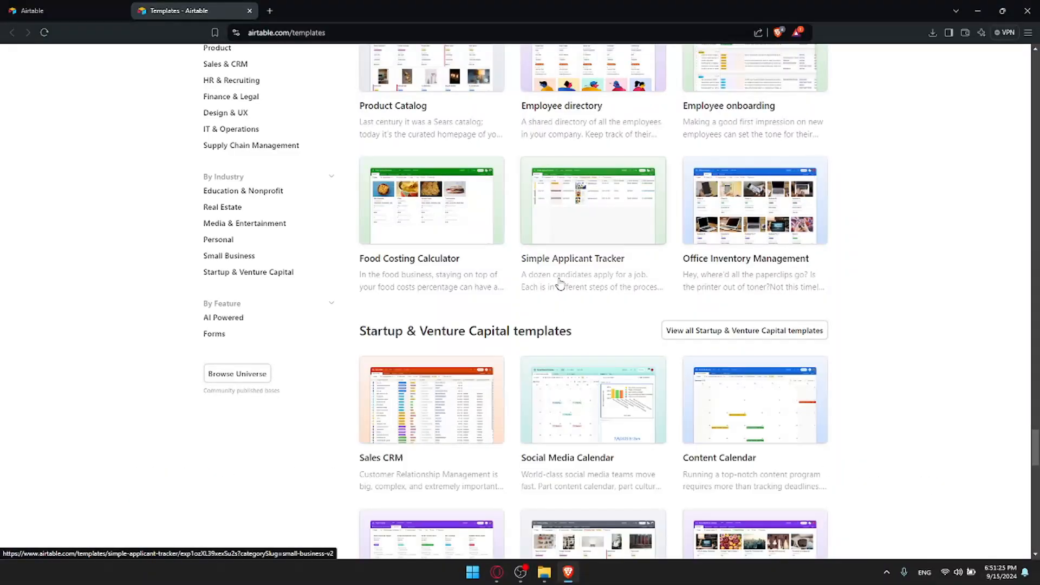
pyautogui.click(249, 12)
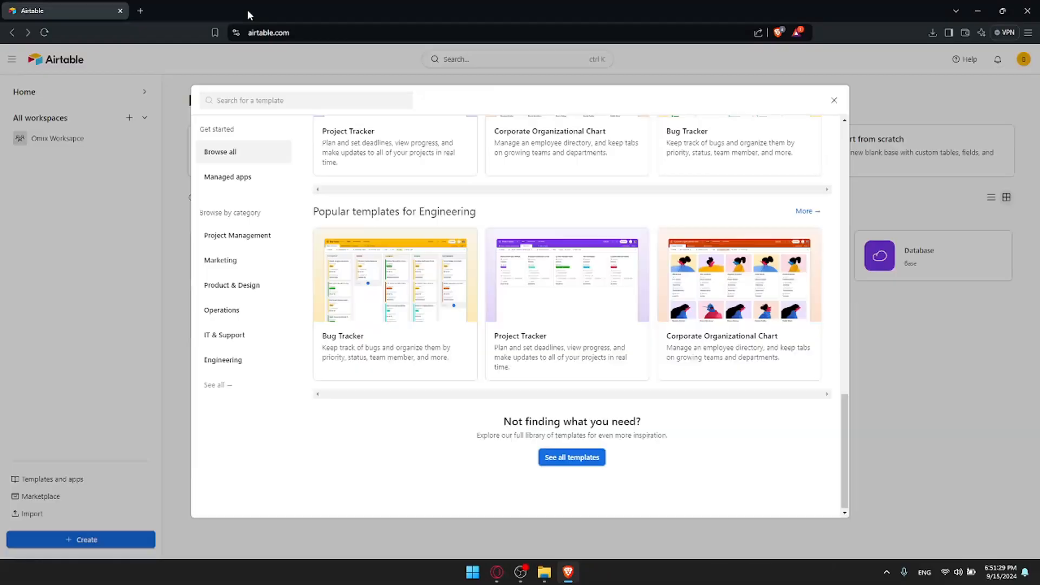
pyautogui.click(983, 175)
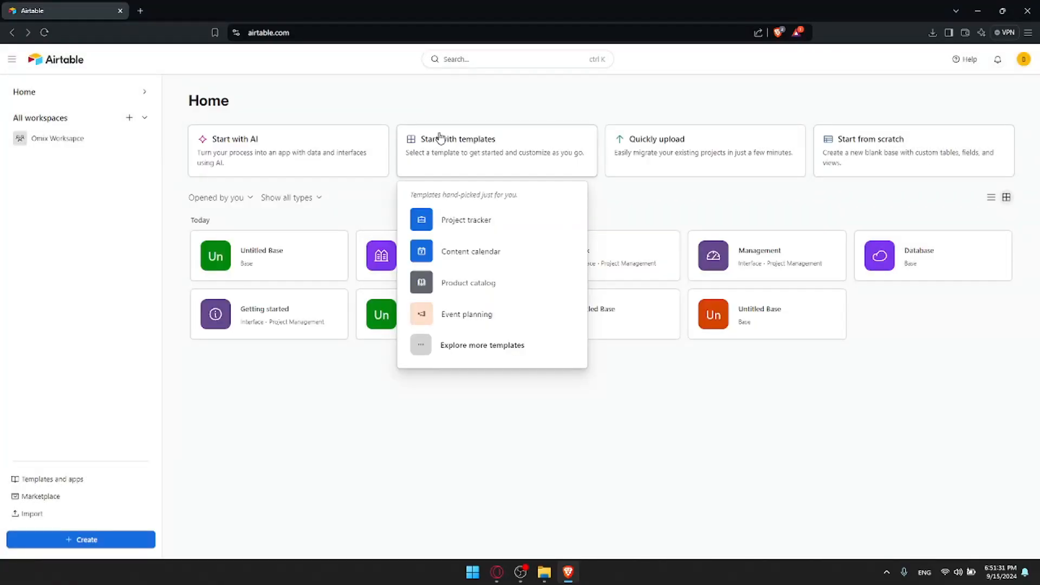
# - Open the Cobuilder for starting an app with AI
pyautogui.click(278, 144)
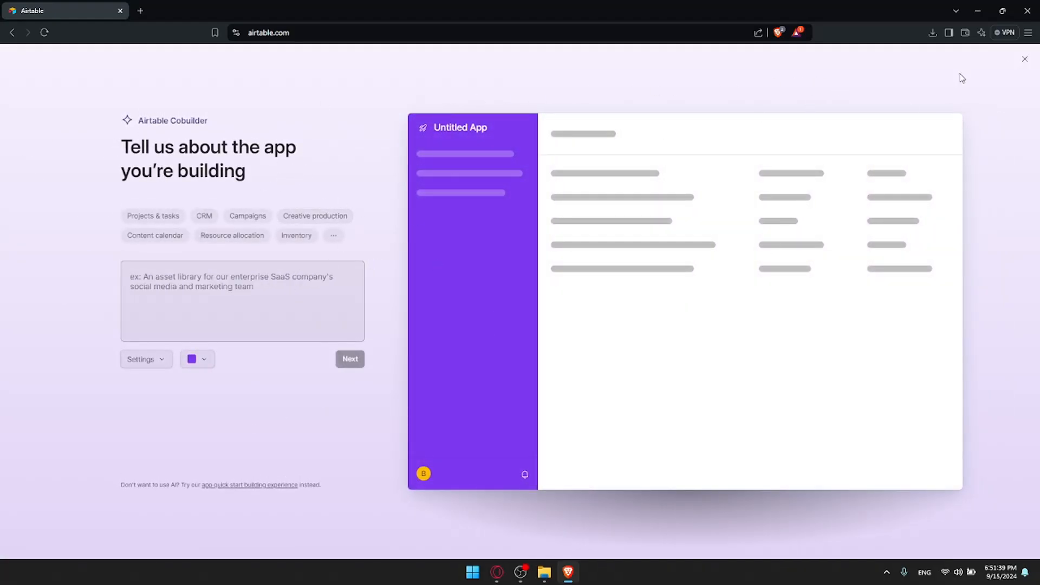
pyautogui.click(1024, 58)
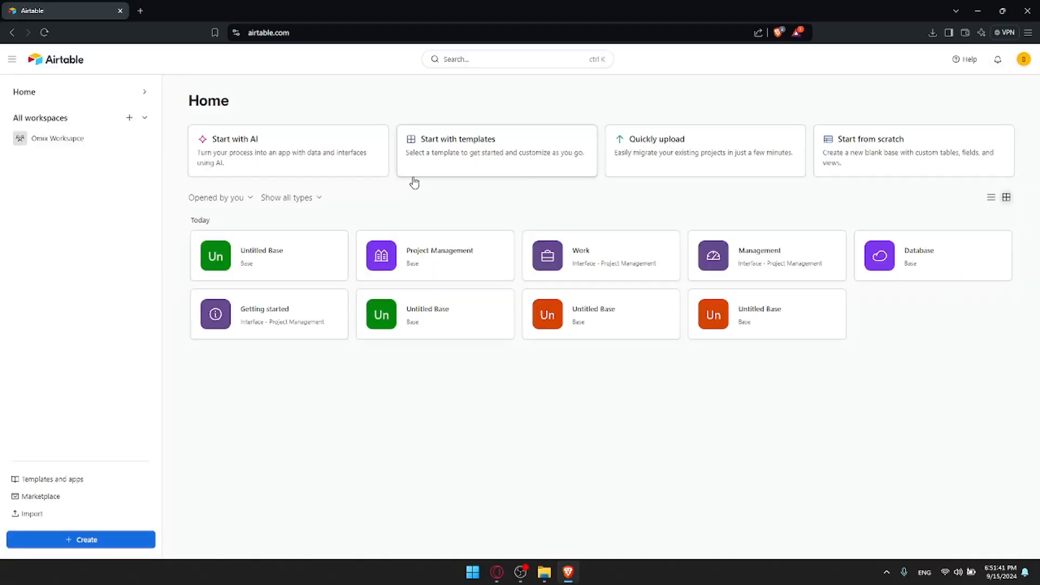
pyautogui.click(233, 132)
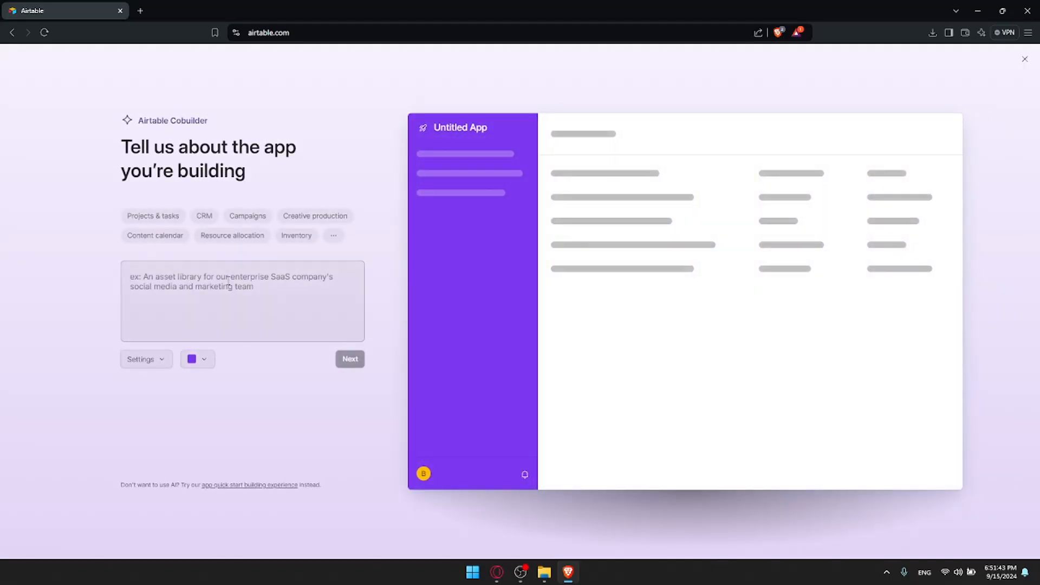
# - Describe the app in the Cobuilder prompt as "create database" and set its color to teal
pyautogui.click(228, 279)
pyautogui.write('create database')
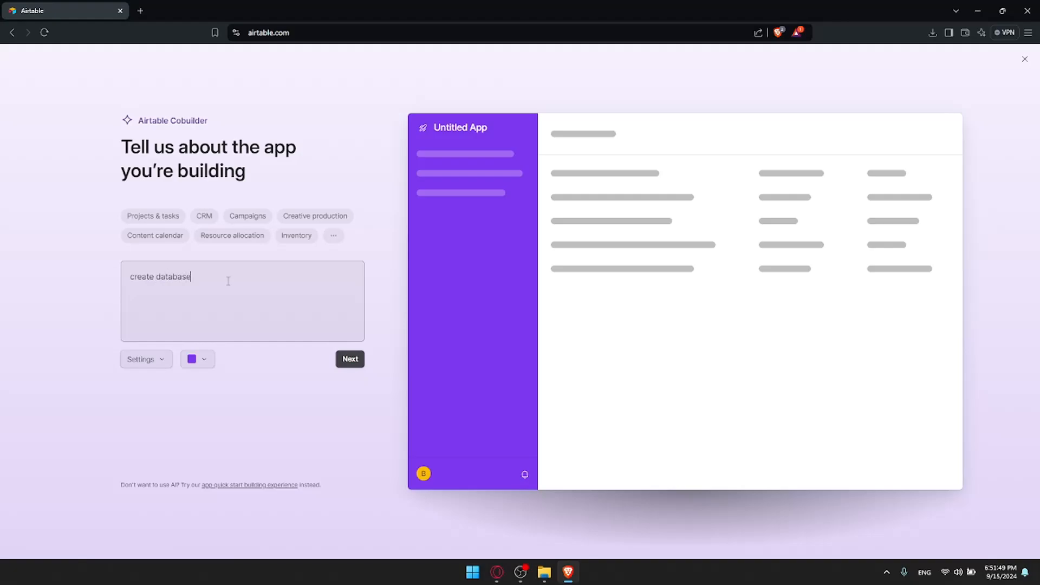
pyautogui.click(201, 362)
pyautogui.click(255, 425)
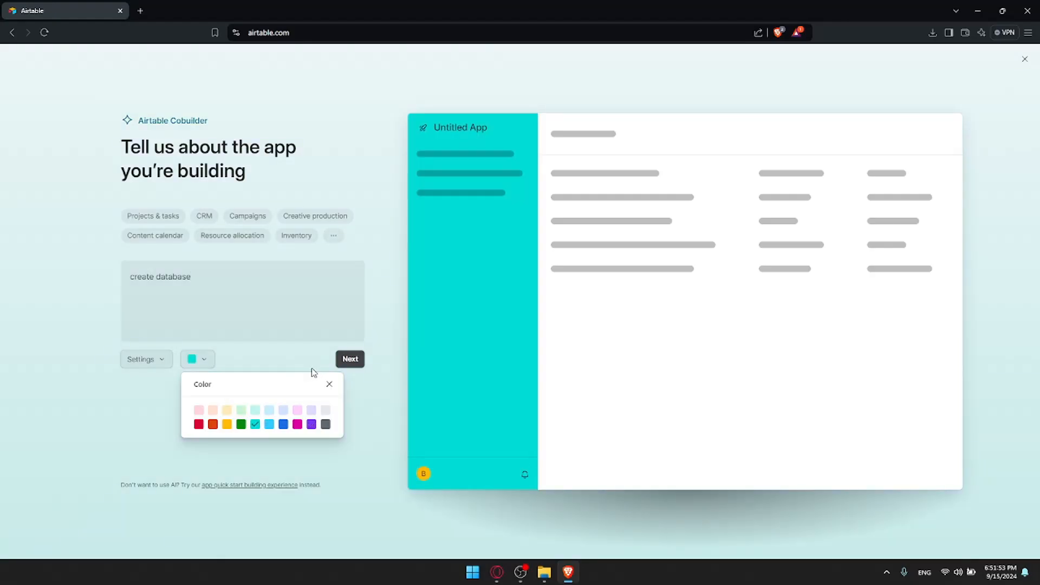
pyautogui.click(311, 369)
# - Look at the optional settings, expand the suggested app categories, and generate the app outline from the prompt
pyautogui.click(146, 359)
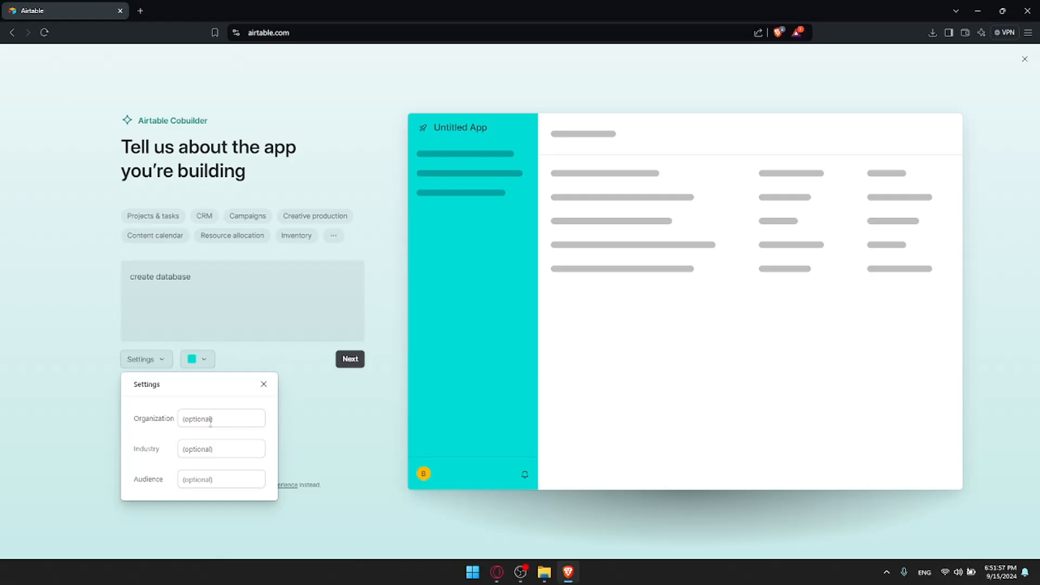
pyautogui.click(287, 398)
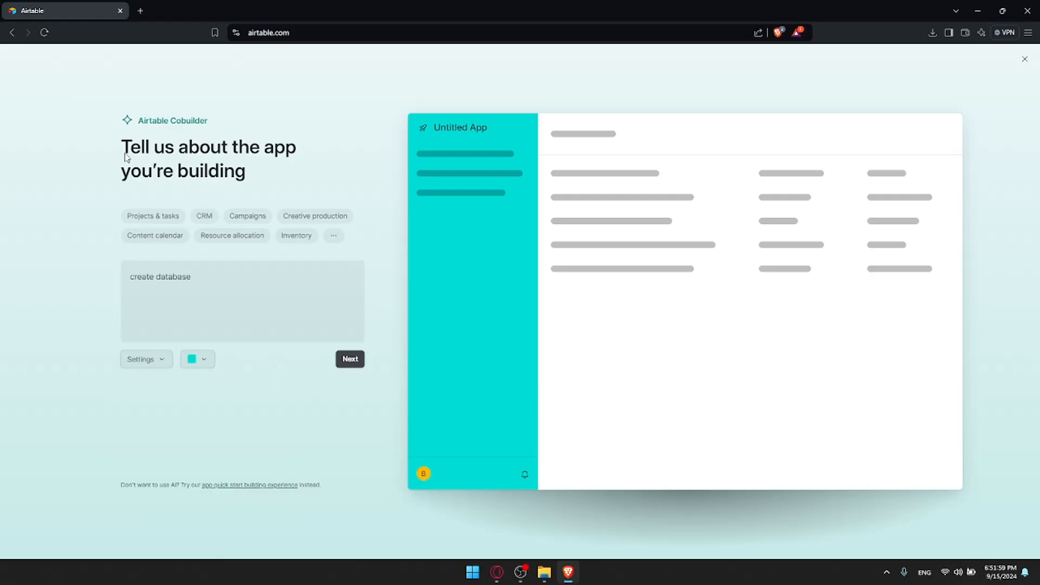
pyautogui.click(331, 238)
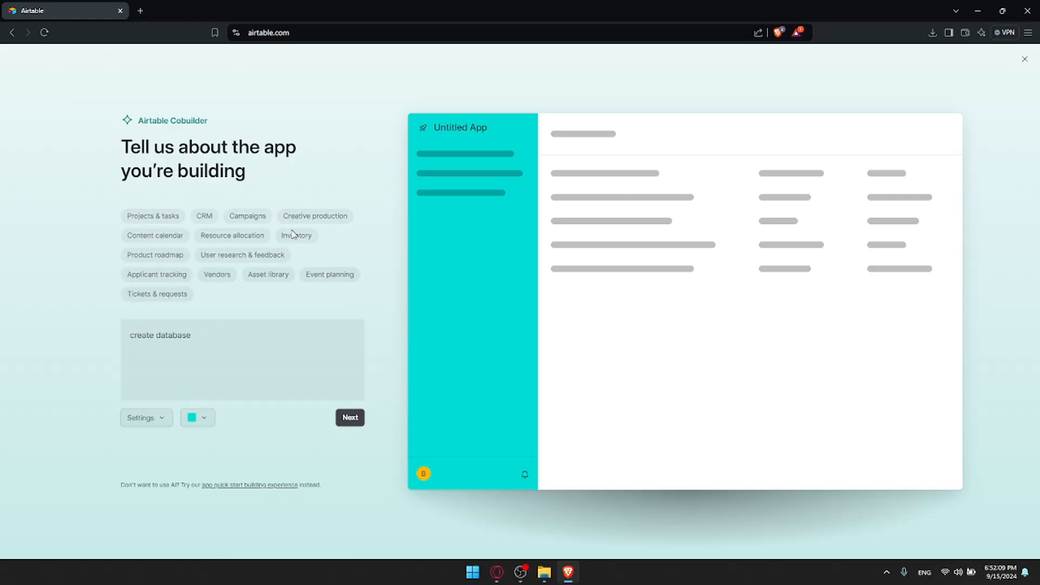
pyautogui.click(351, 420)
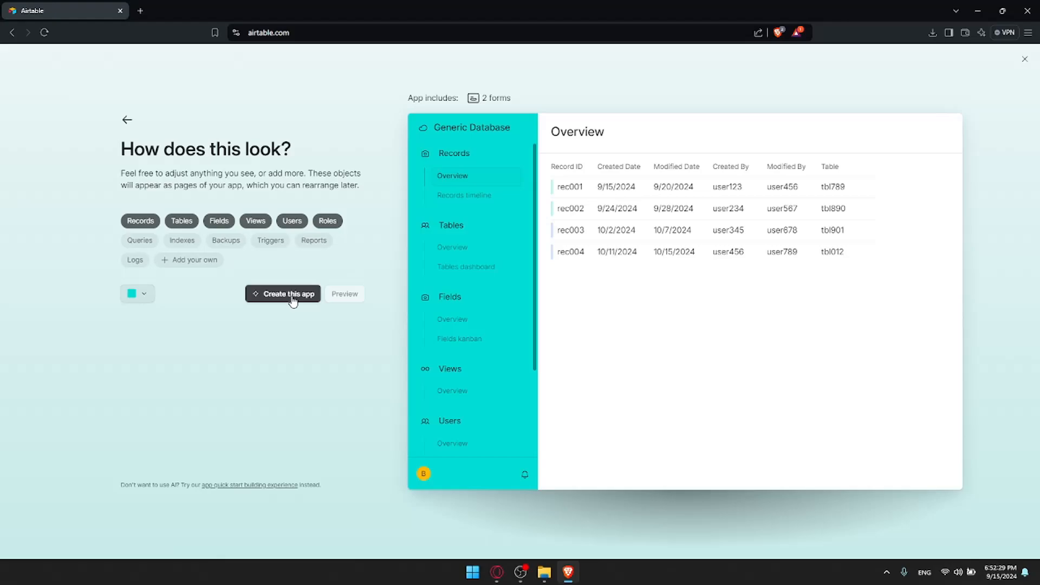
# - Include Reports, Triggers, Backups, Indexes and a custom "hfg" object in the app, and exit the Cobuilder without creating it
pyautogui.click(313, 240)
pyautogui.click(271, 240)
pyautogui.click(226, 240)
pyautogui.click(182, 240)
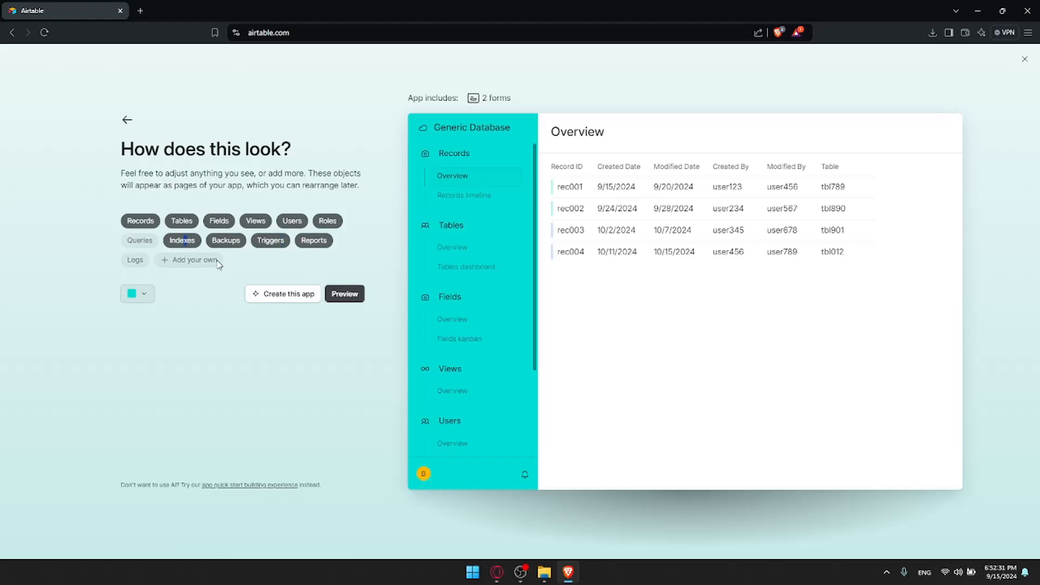
pyautogui.click(194, 260)
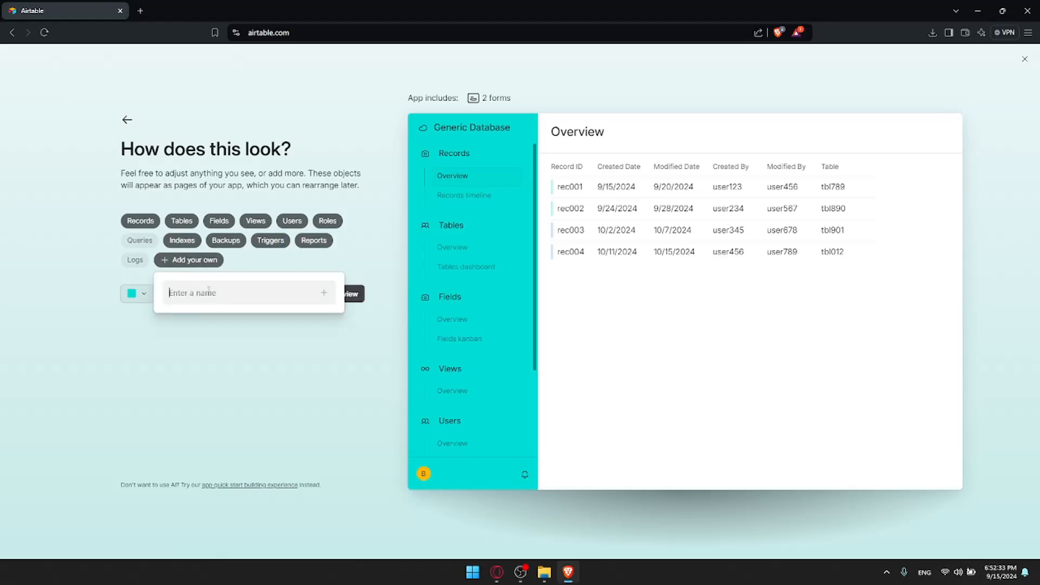
pyautogui.write('hfg')
pyautogui.click(323, 293)
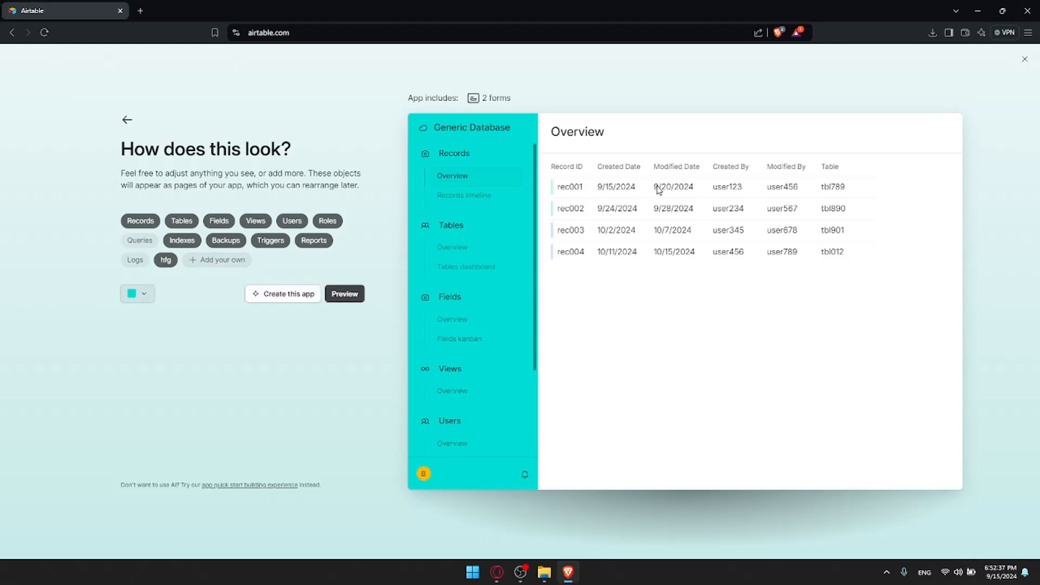
pyautogui.click(1025, 59)
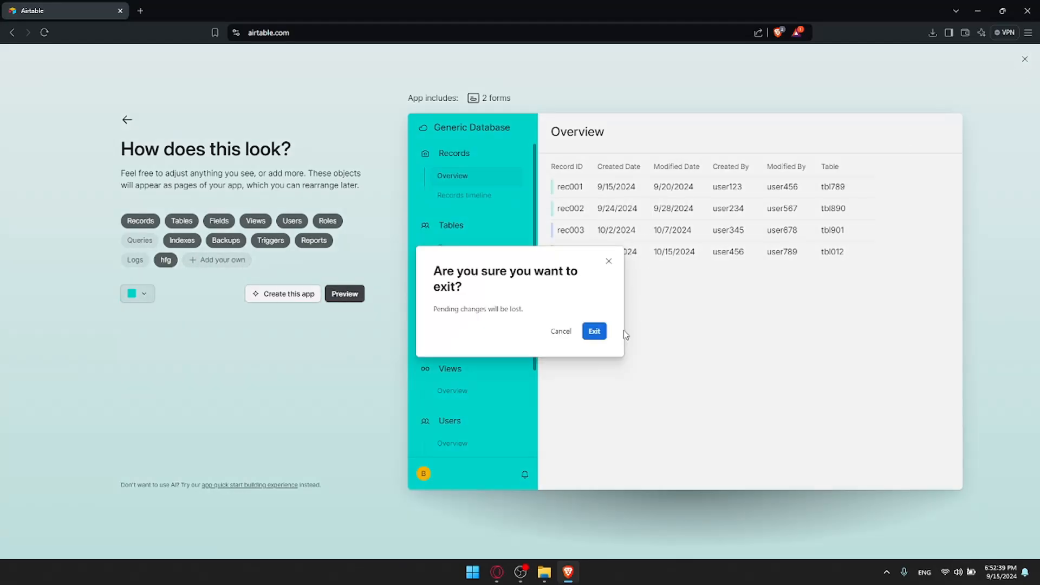
pyautogui.click(596, 332)
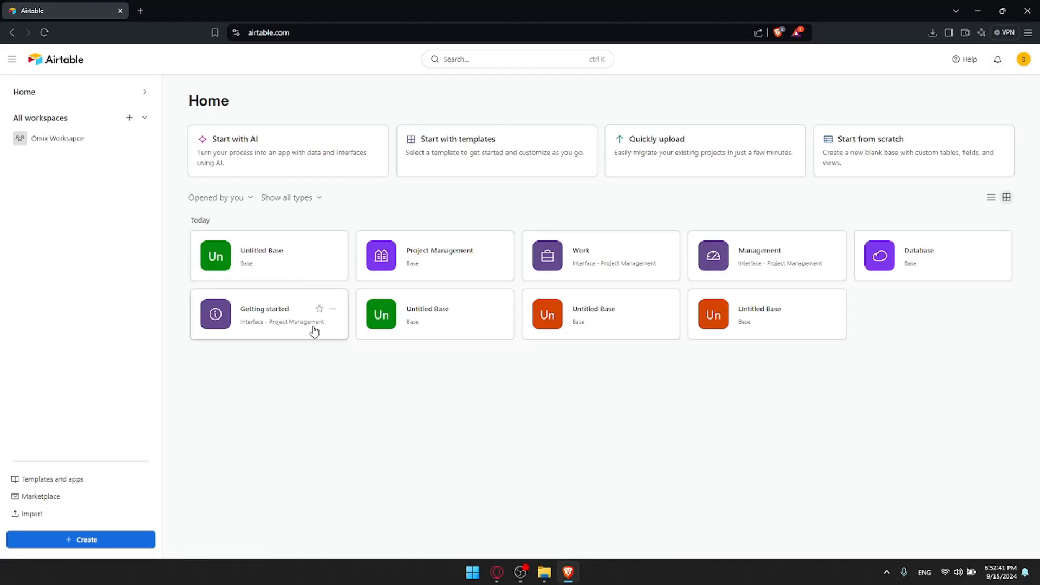
# - Review the base options of the first green Untitled Base on the home page and delete that base
pyautogui.click(332, 250)
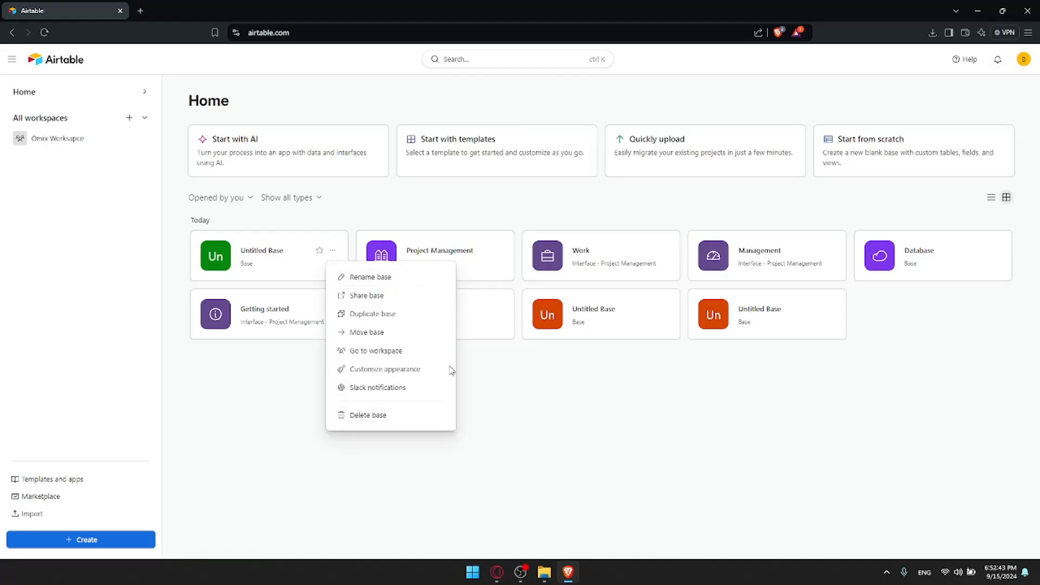
pyautogui.click(330, 252)
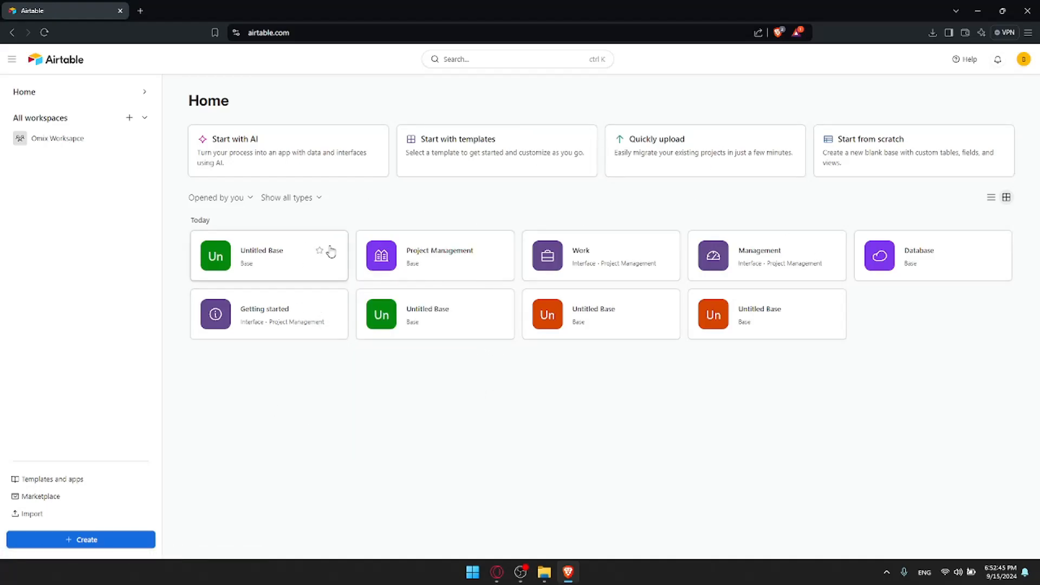
pyautogui.click(332, 251)
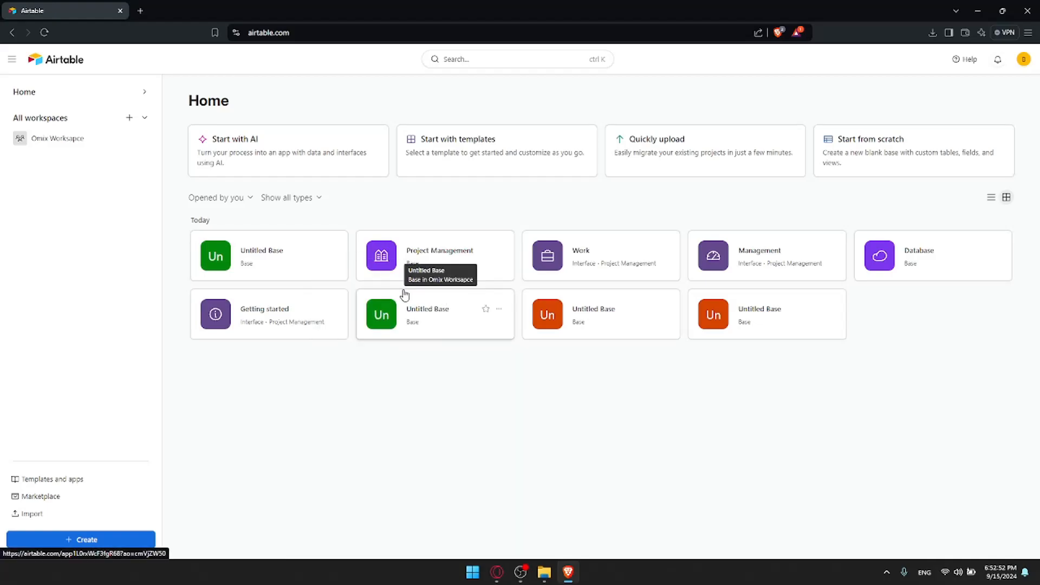
pyautogui.click(332, 250)
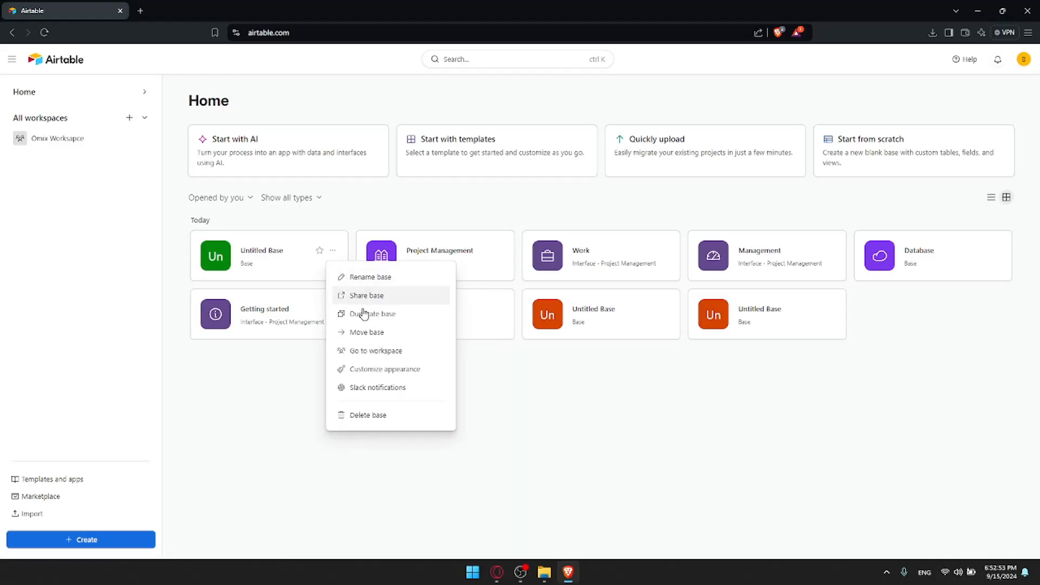
pyautogui.click(373, 417)
pyautogui.click(332, 252)
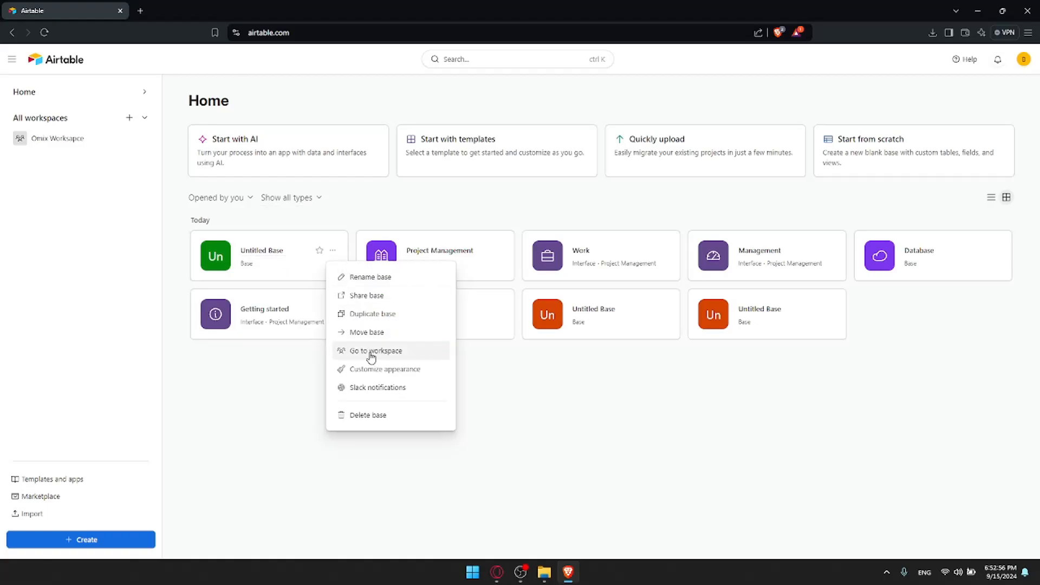
pyautogui.click(376, 420)
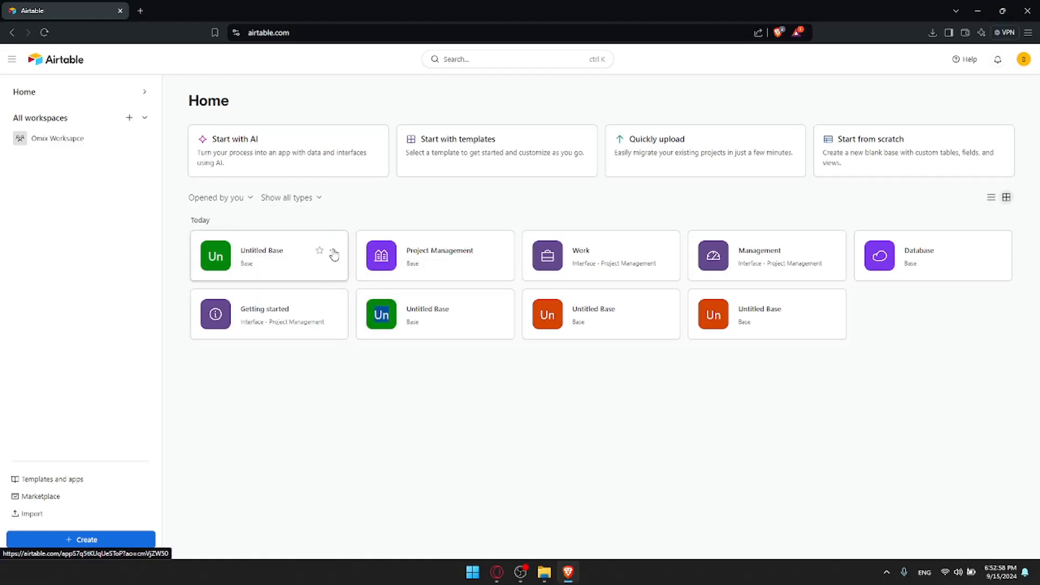
pyautogui.click(332, 251)
pyautogui.click(376, 416)
pyautogui.click(343, 328)
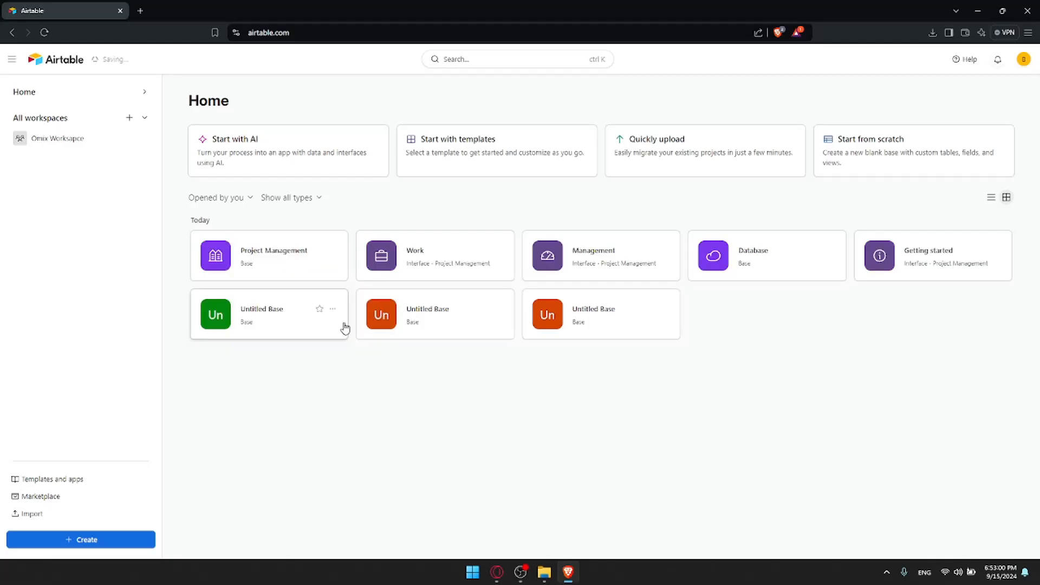
# - Open the Project Management base and view its Submit a New Task form
pyautogui.click(261, 248)
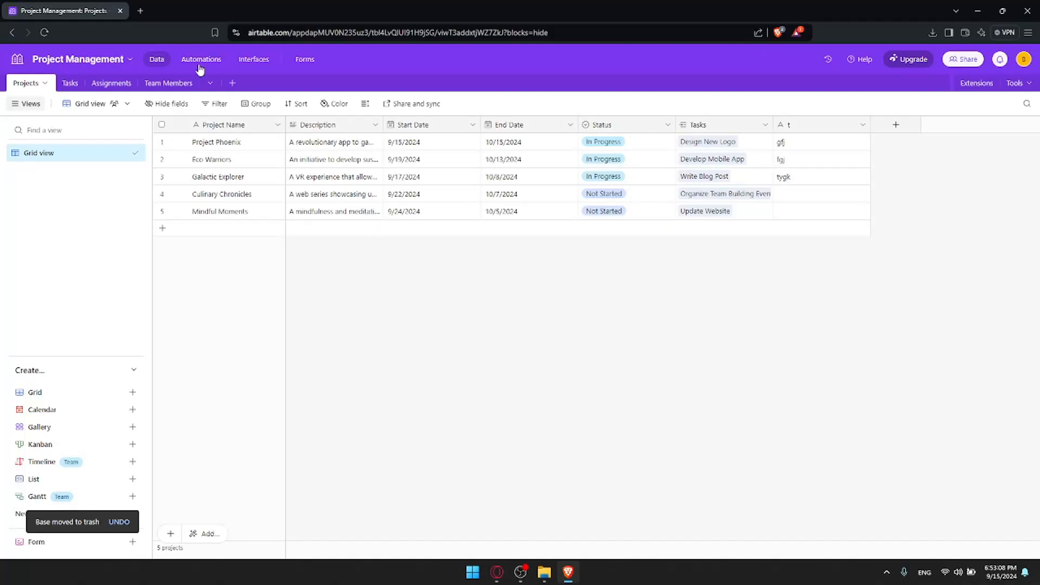
pyautogui.click(304, 59)
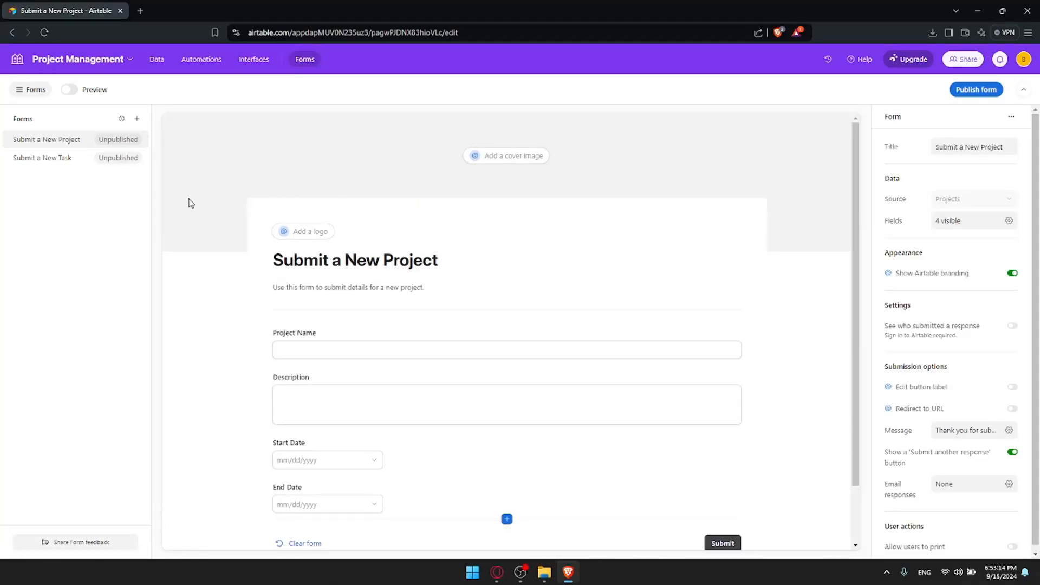
pyautogui.click(54, 159)
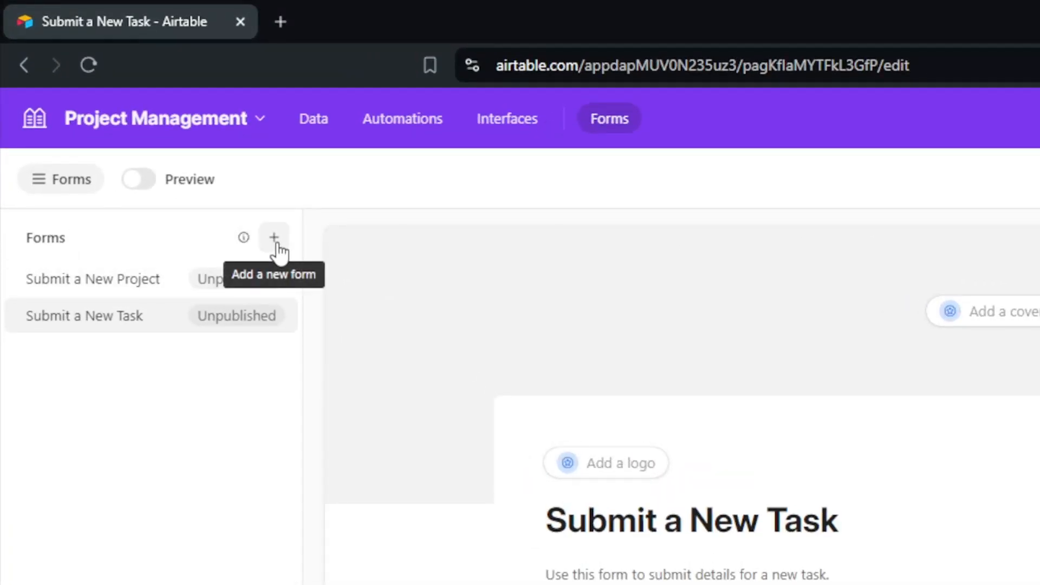
# - Create a new form named "Omix Form" that sends its responses to the Tasks table
pyautogui.click(275, 238)
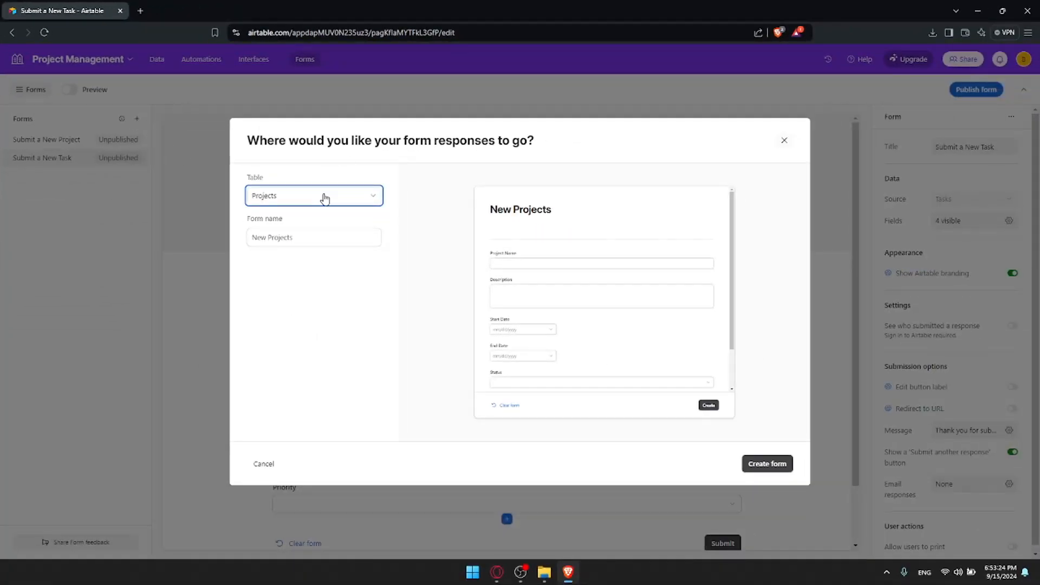
pyautogui.click(325, 197)
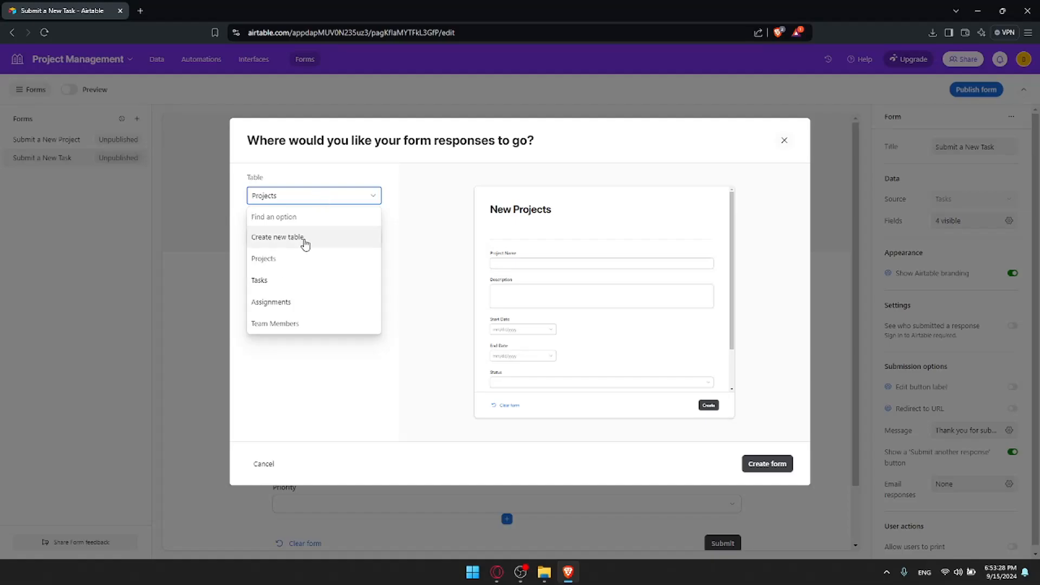
pyautogui.click(287, 281)
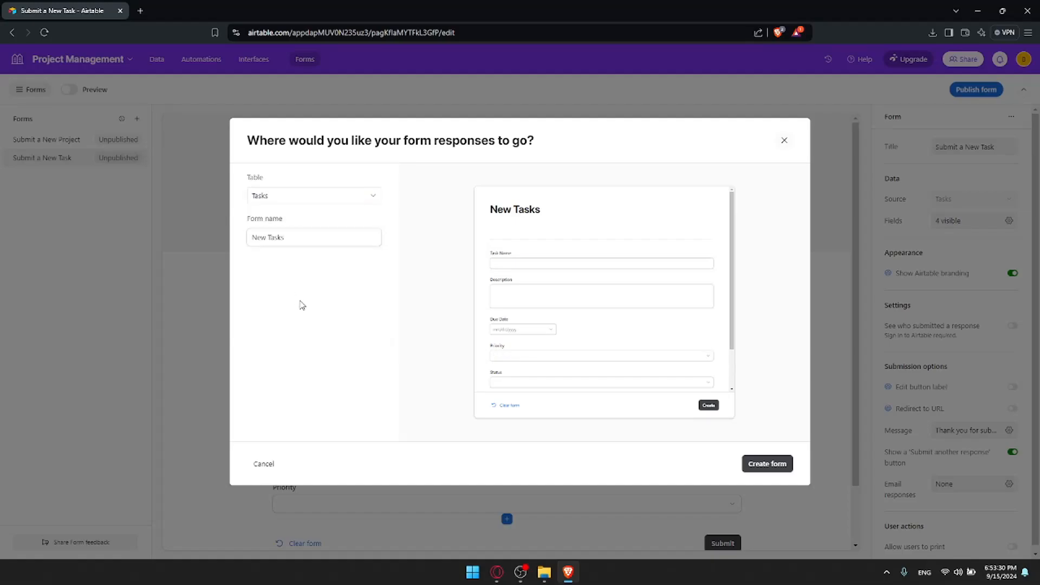
pyautogui.moveTo(299, 237); pyautogui.dragTo(250, 237)
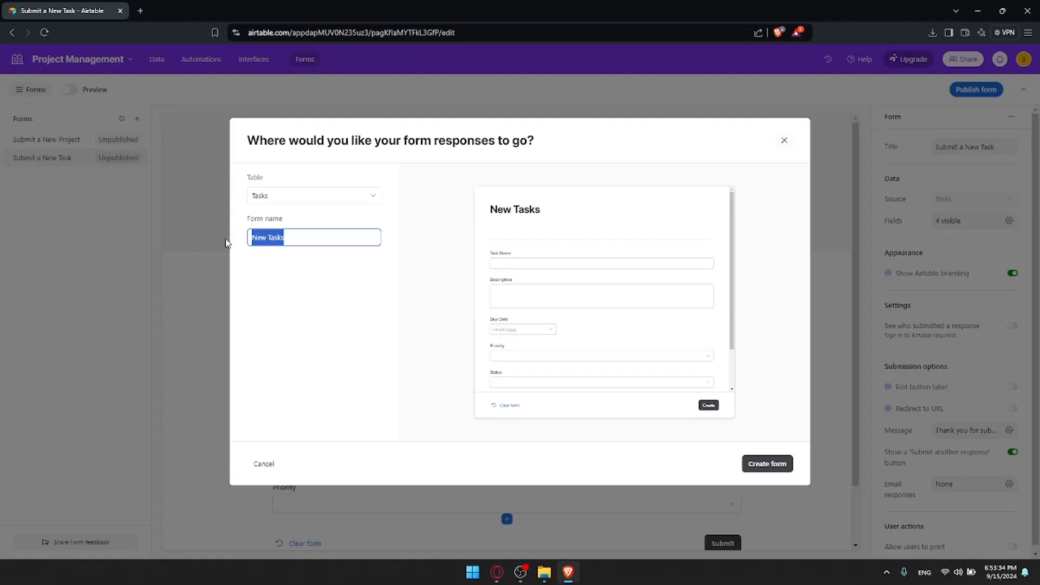
pyautogui.write('Omix Form')
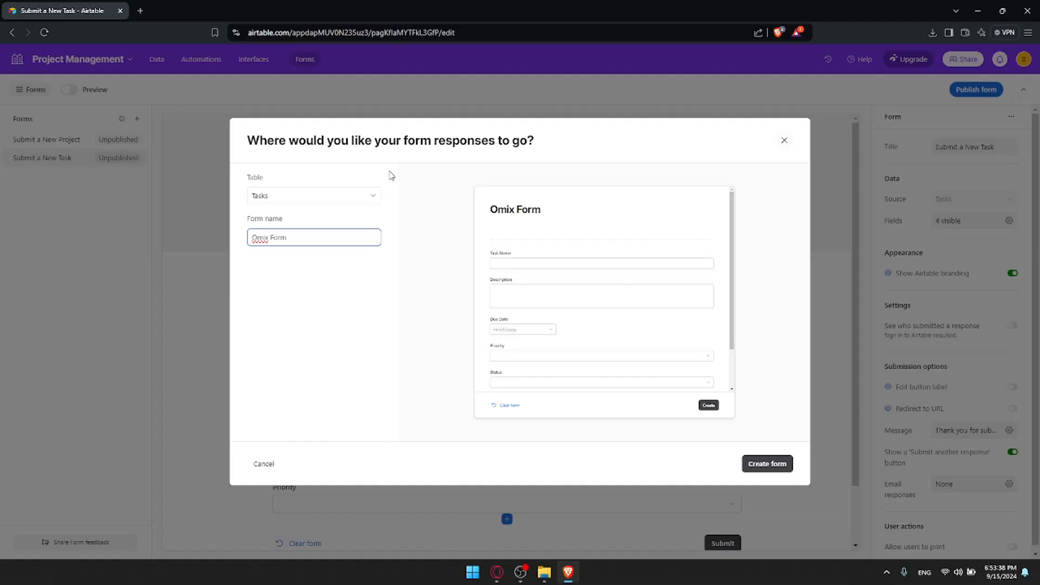
pyautogui.click(783, 465)
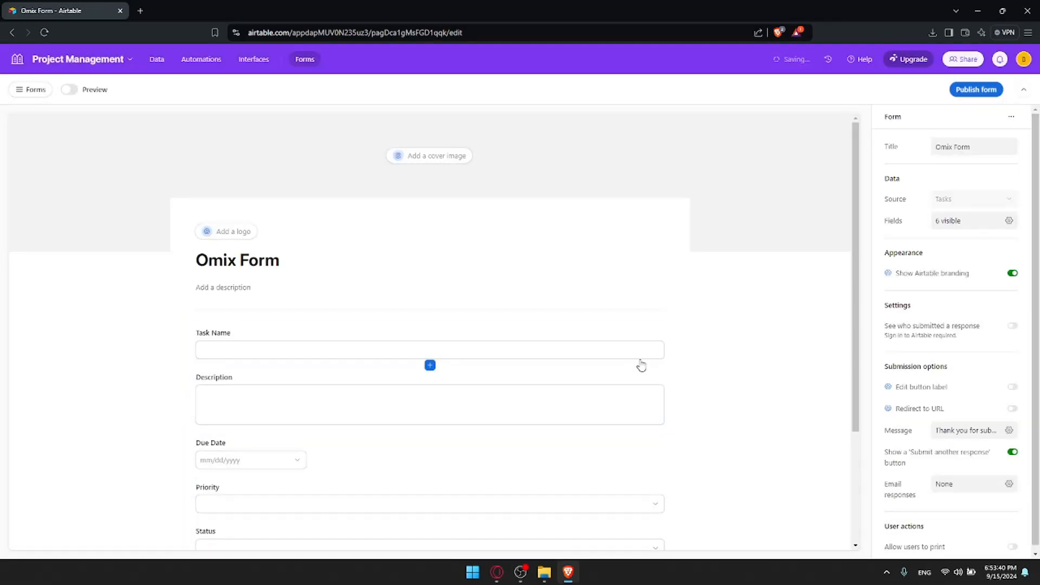
# - Try to add a cover image and a logo to Omix Form, and dismiss the Team plan upgrade offers
pyautogui.click(447, 158)
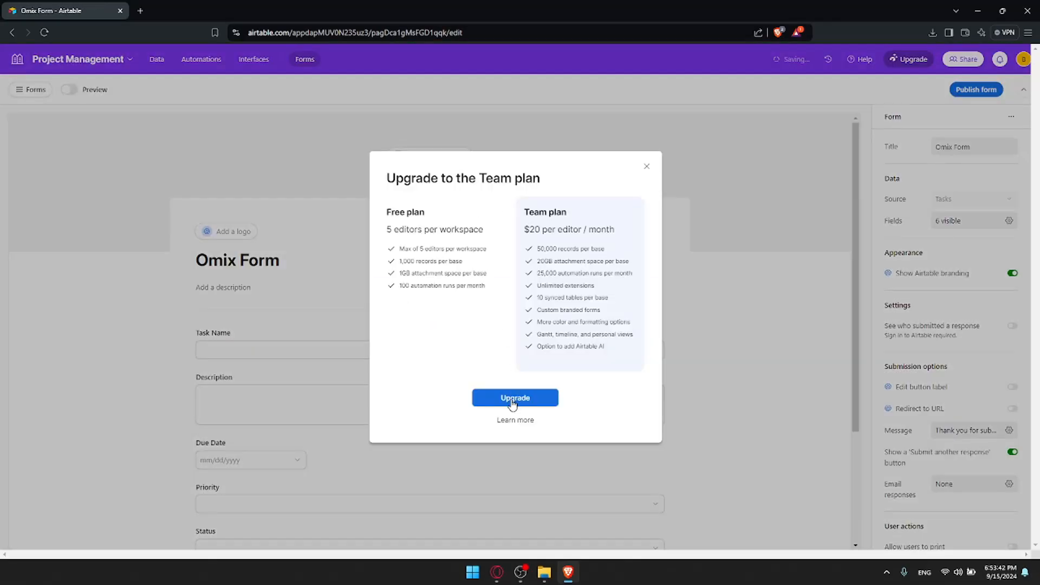
pyautogui.click(646, 167)
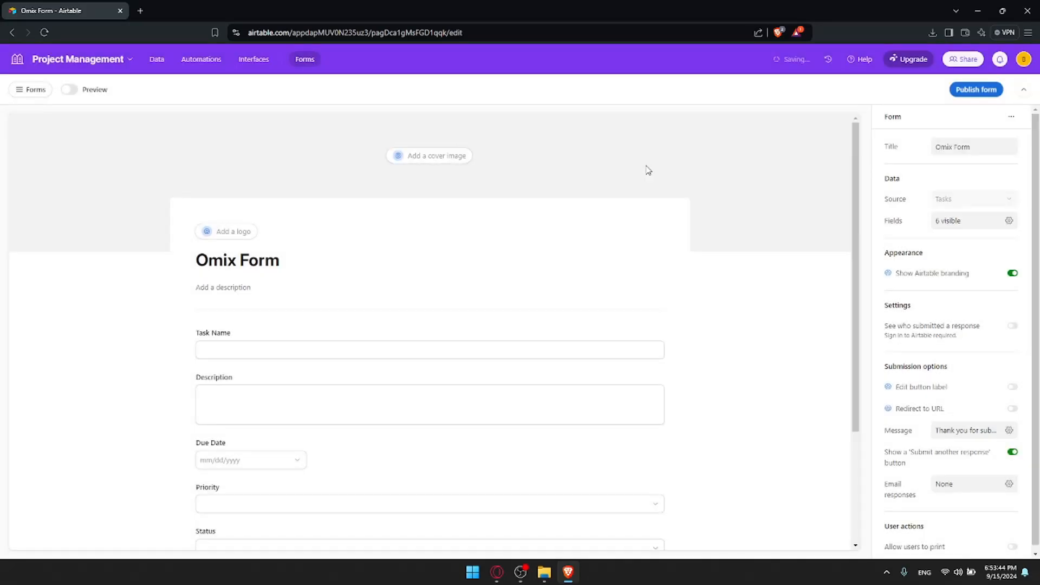
pyautogui.click(215, 234)
pyautogui.click(647, 166)
# - Look through the form's fields and enter "sfgsdfhslkdknga's;fdg" as the form's description
pyautogui.scroll(-1, 464, 181)
pyautogui.scroll(-2, 369, 232)
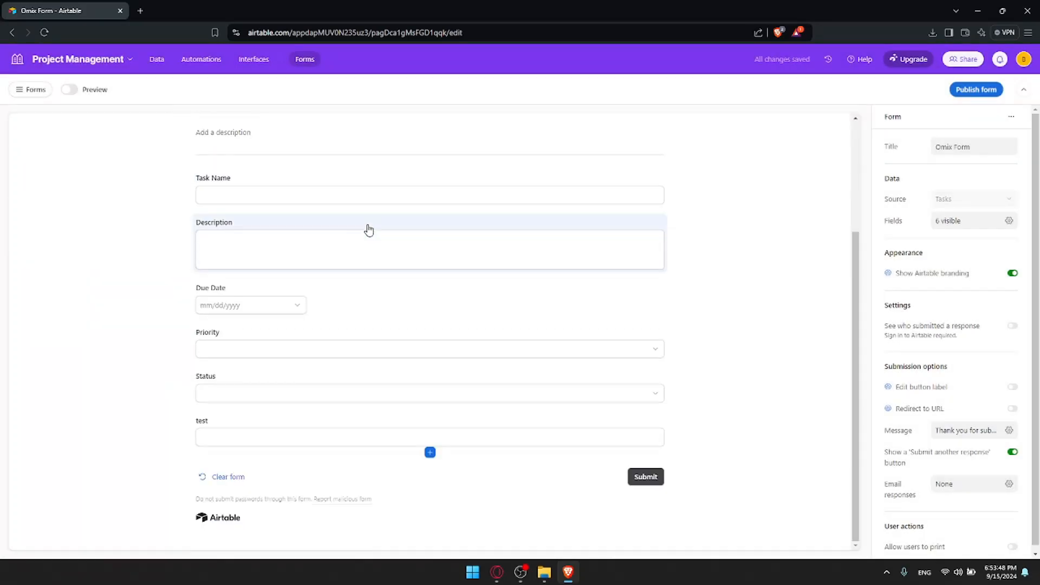
pyautogui.scroll(2, 366, 227)
pyautogui.click(240, 240)
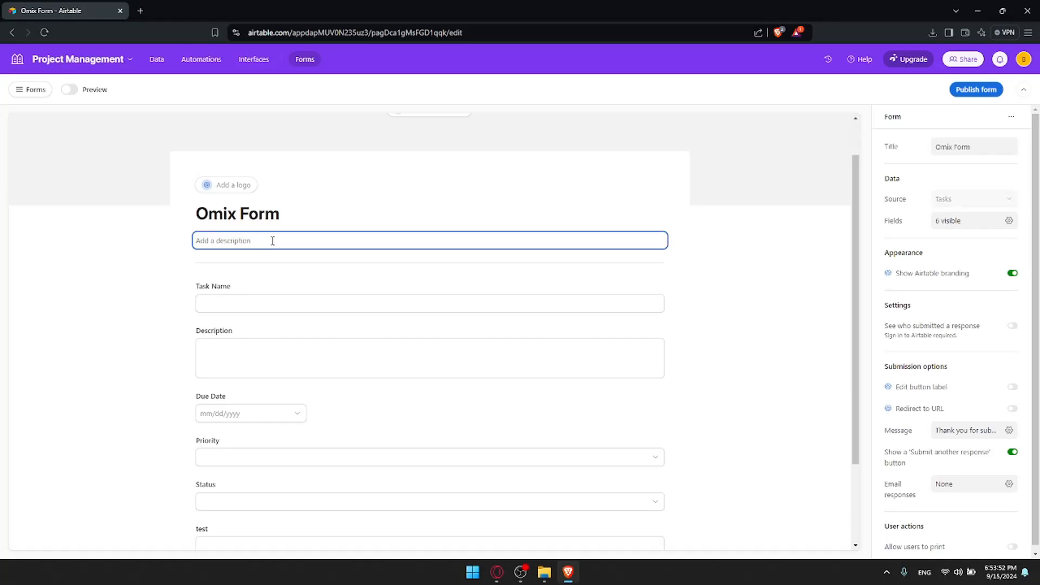
pyautogui.write("sdgsdfhslkdknga's;fdg")
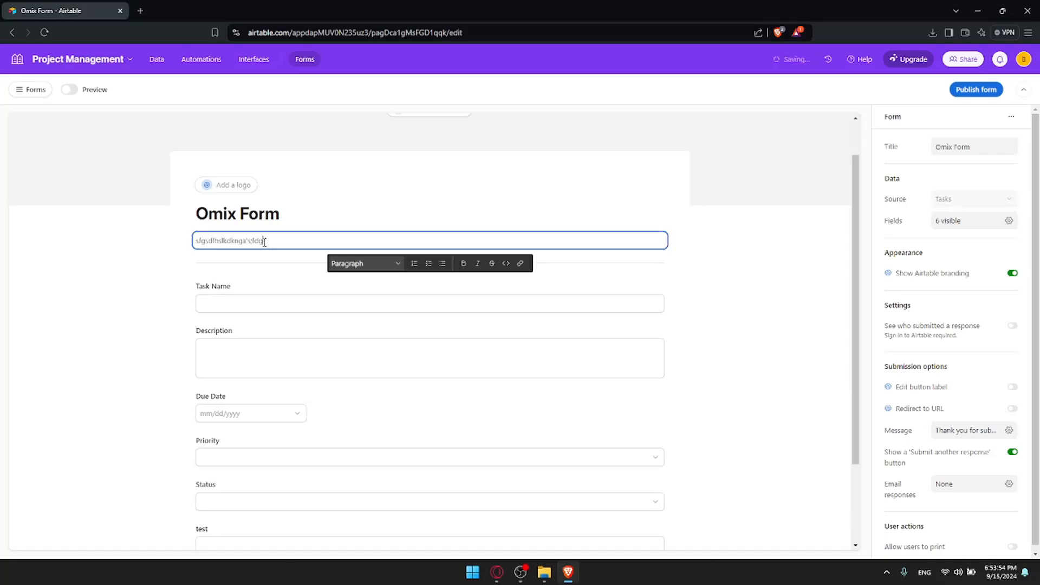
# - Open the Task Name field's properties, dismiss the conditional fields tip, and select the field's label for editing
pyautogui.click(259, 307)
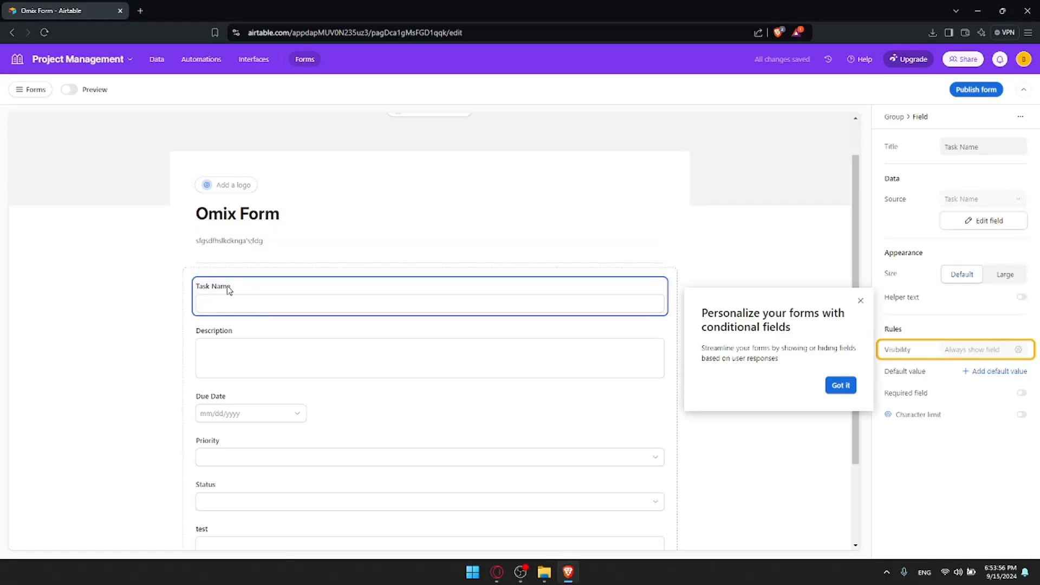
pyautogui.click(860, 302)
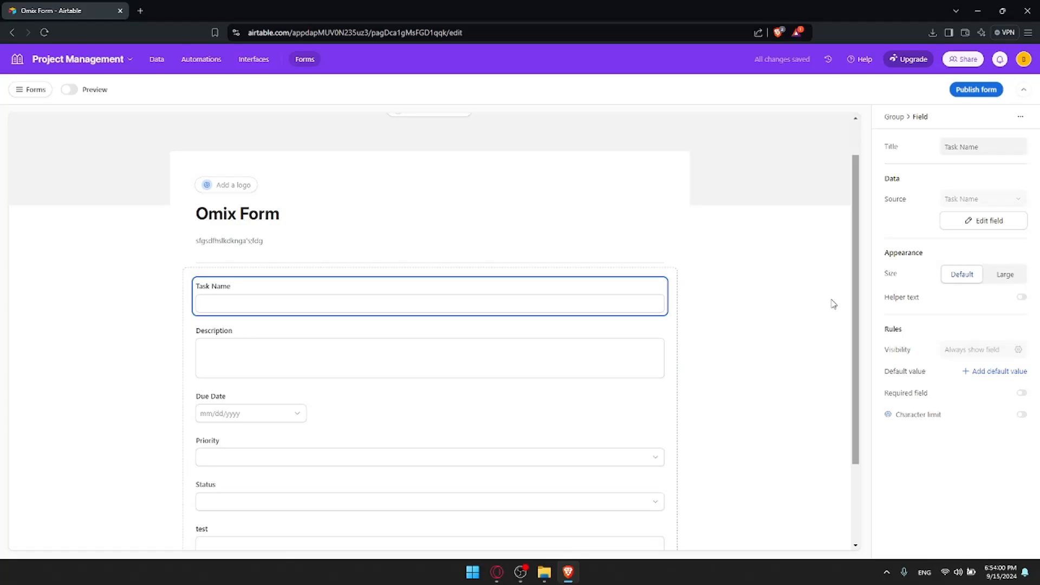
pyautogui.click(217, 287)
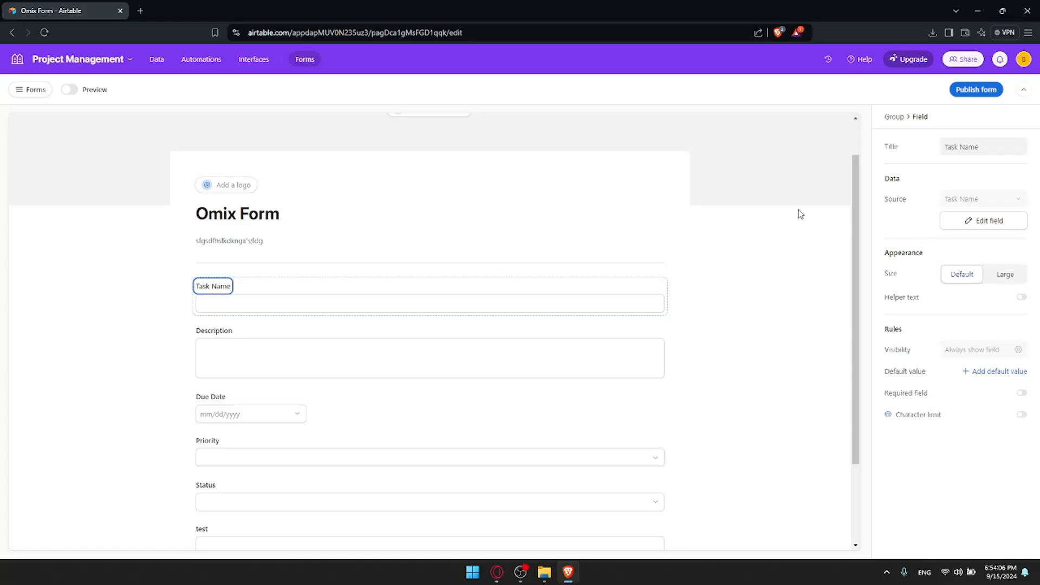
# - Rename the Task Name field's title on the form to "Test1"
pyautogui.click(945, 148)
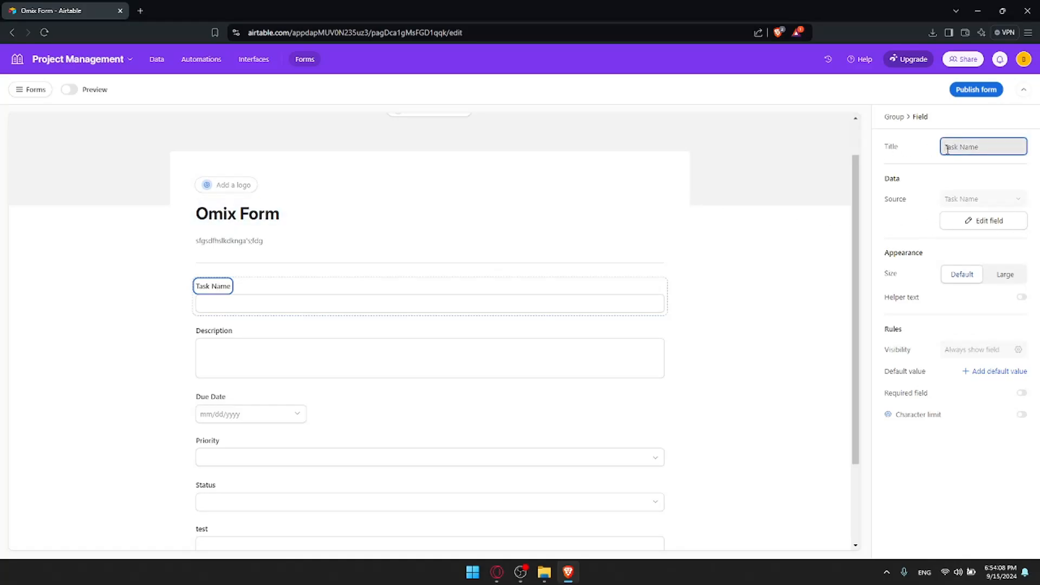
pyautogui.moveTo(222, 287); pyautogui.dragTo(189, 289)
pyautogui.tripleClick(1005, 145)
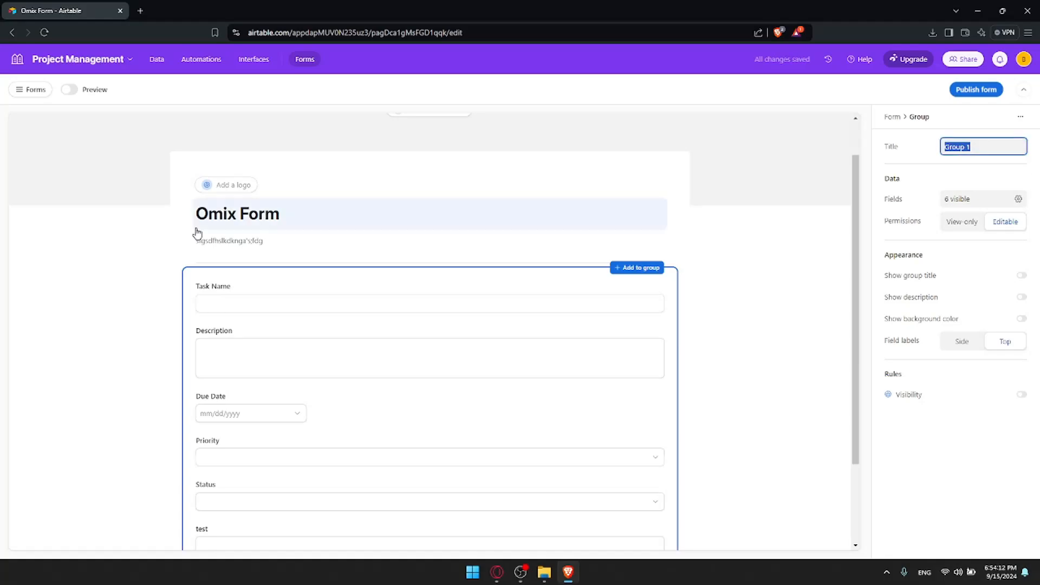
pyautogui.click(261, 298)
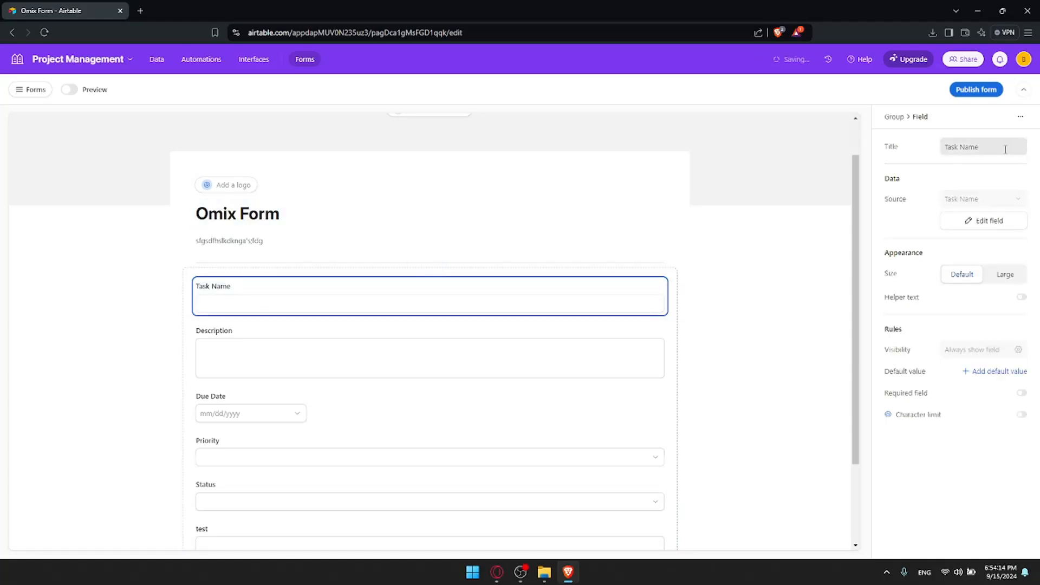
pyautogui.write('Test1')
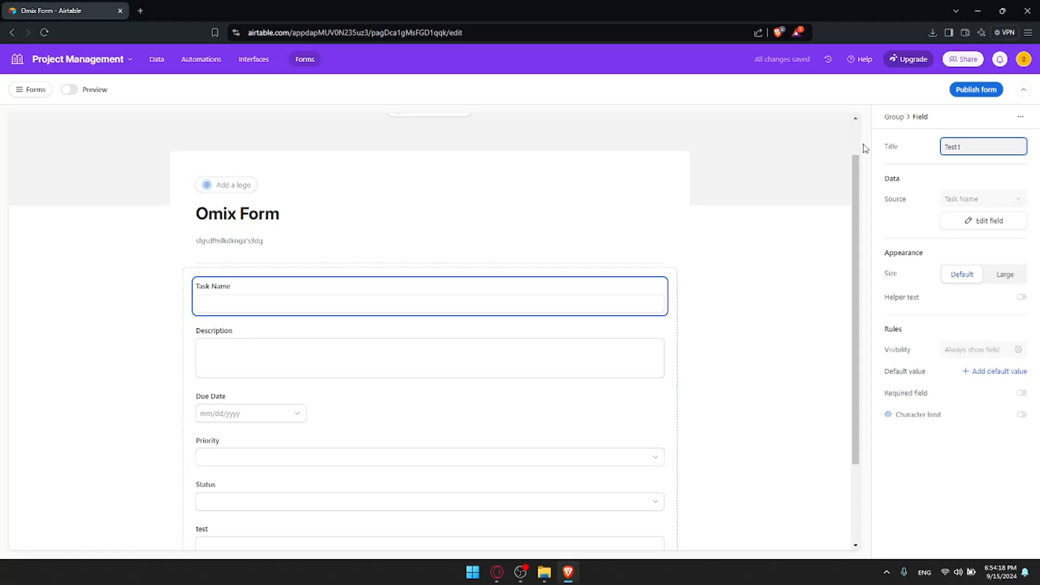
pyautogui.click(949, 177)
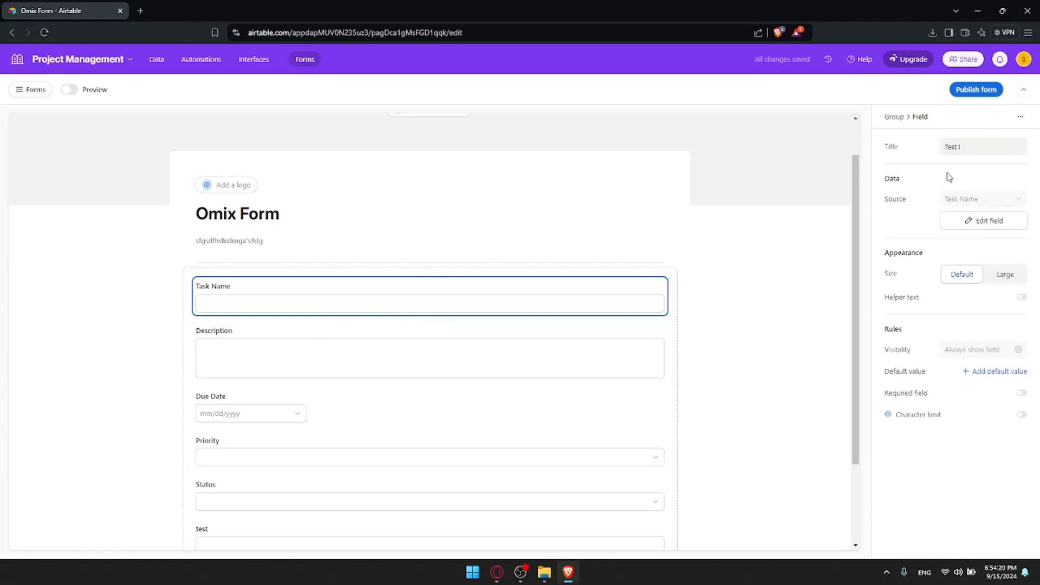
pyautogui.doubleClick(220, 285)
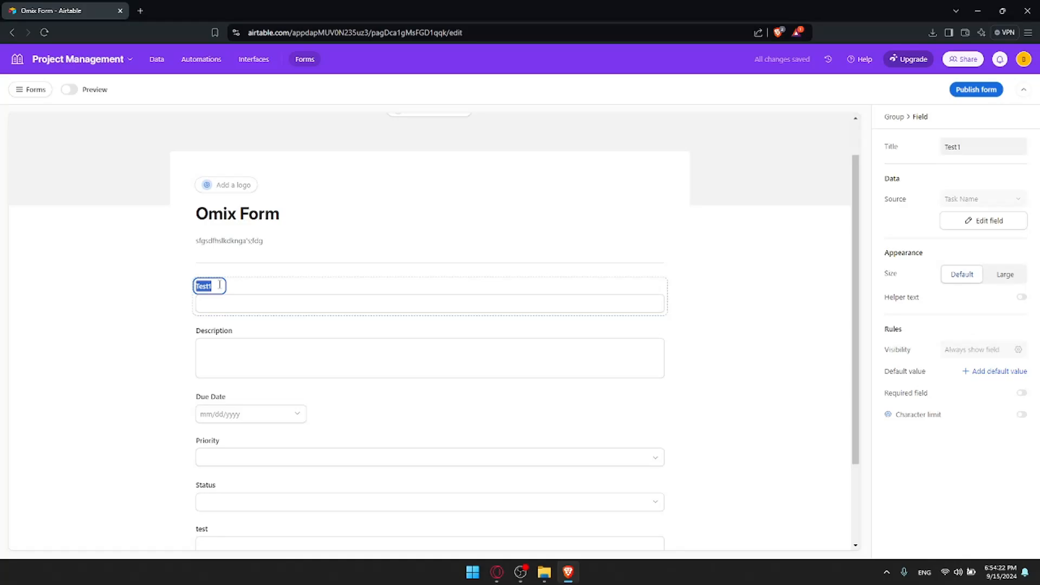
pyautogui.click(226, 303)
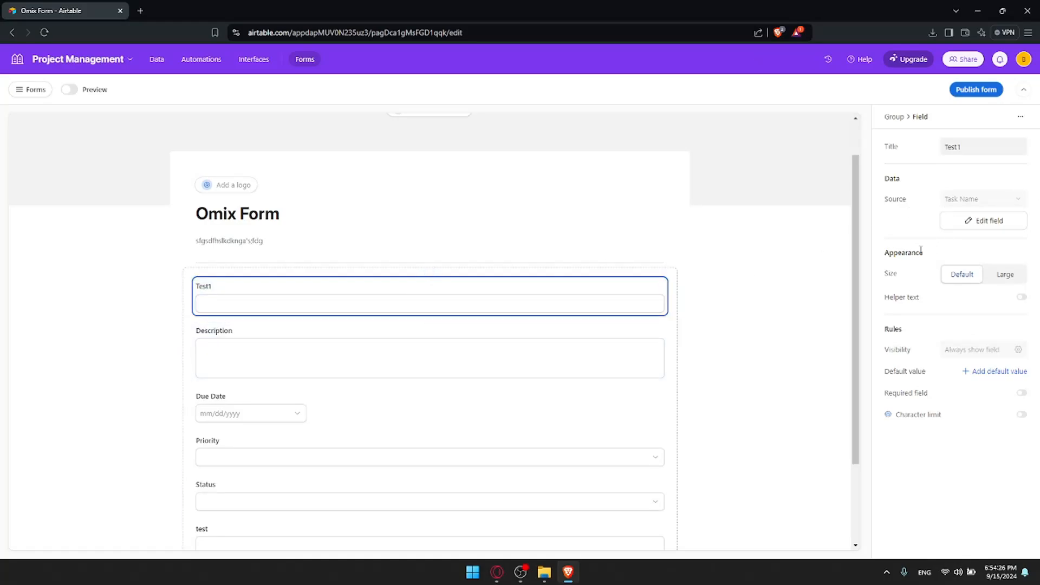
# - Try the Large size on the Test1 field, return it to Default, and add the helper text "example"
pyautogui.click(996, 275)
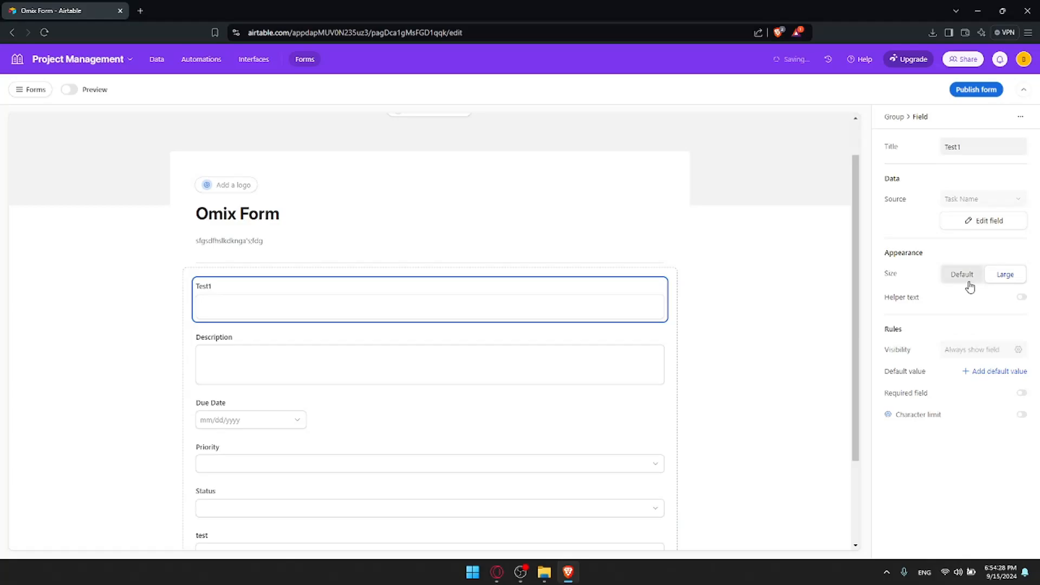
pyautogui.click(969, 285)
pyautogui.click(926, 297)
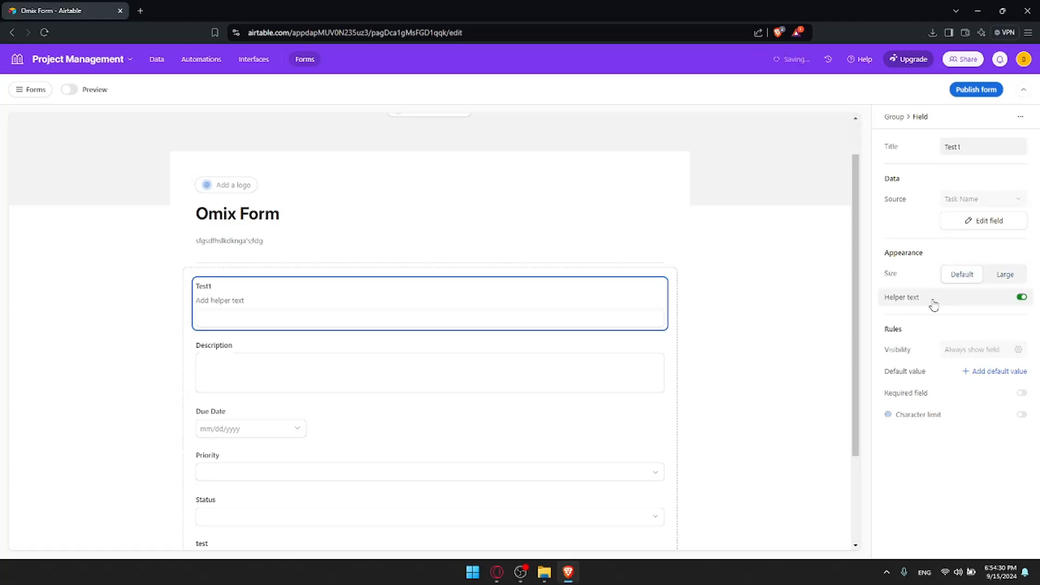
pyautogui.click(391, 300)
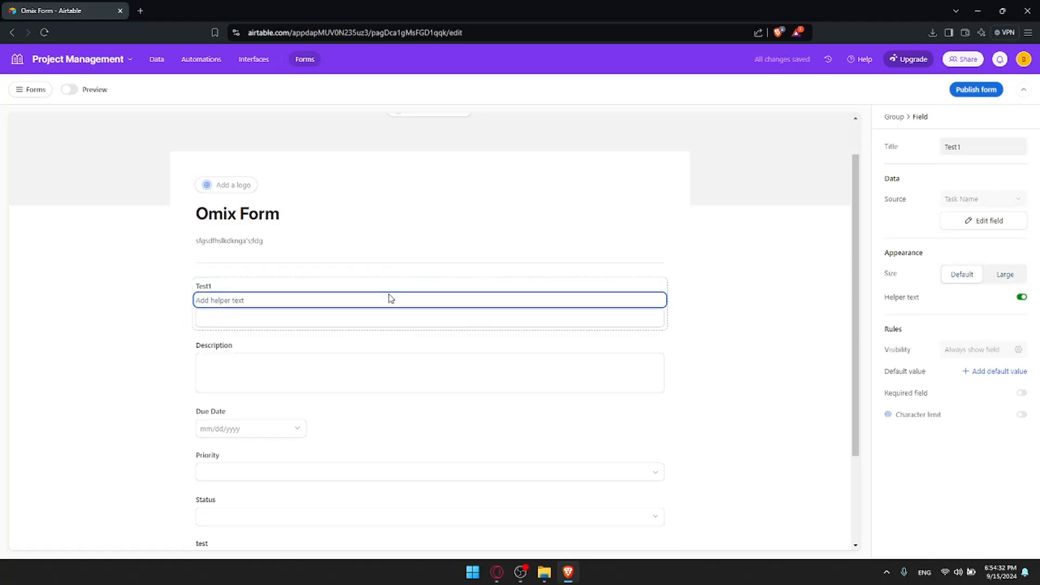
pyautogui.click(409, 302)
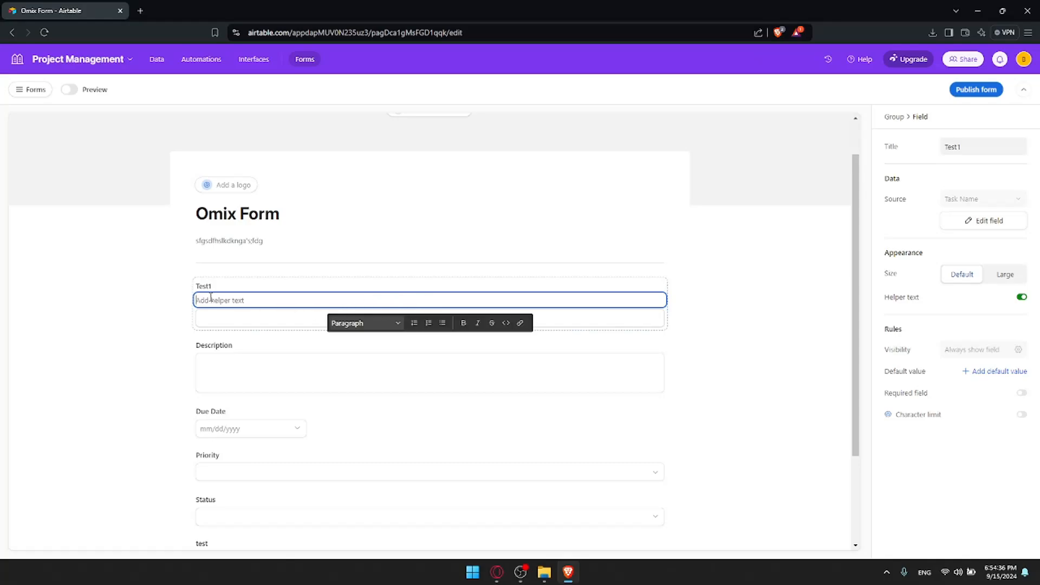
pyautogui.write('example')
pyautogui.click(988, 314)
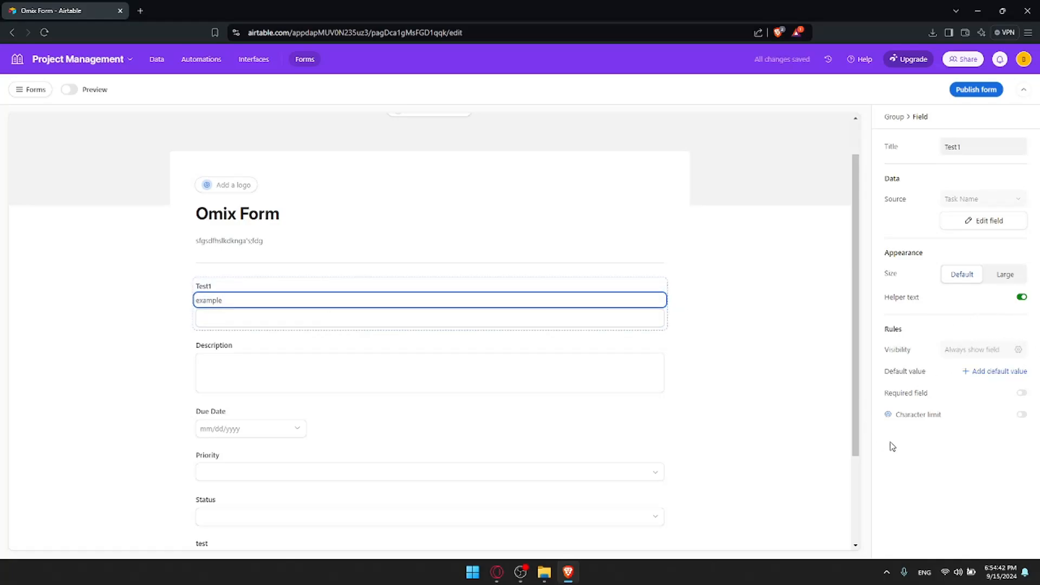
# - Make the Test1 field required, and reset its default value without entering one
pyautogui.click(968, 371)
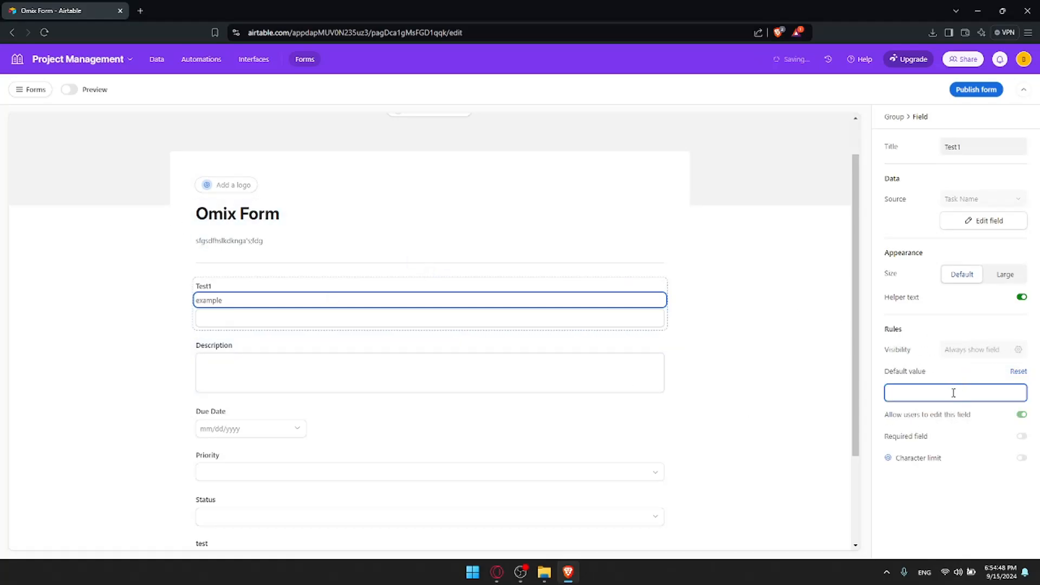
pyautogui.click(1018, 371)
pyautogui.click(909, 395)
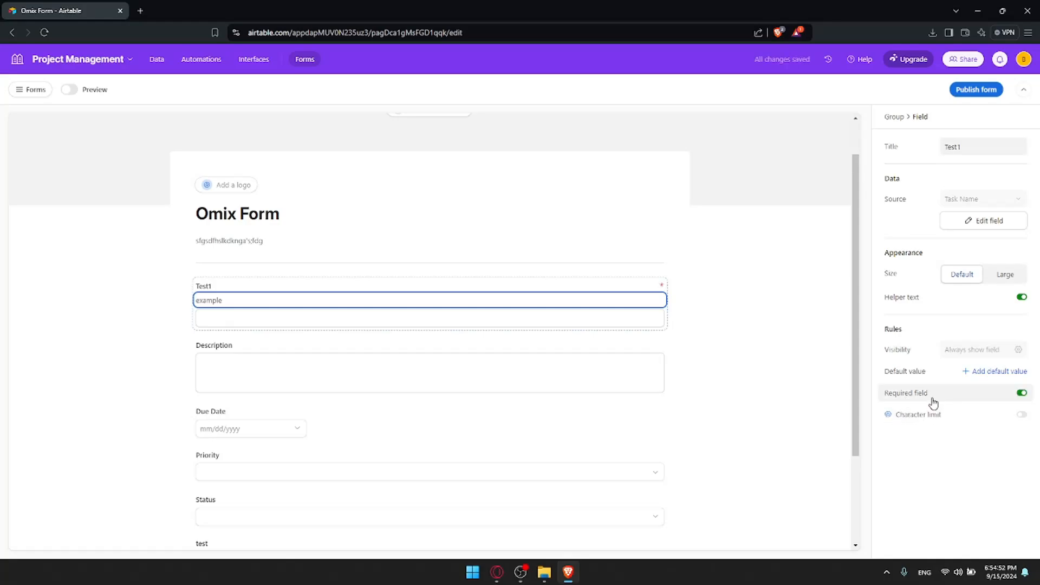
pyautogui.scroll(-1, 353, 298)
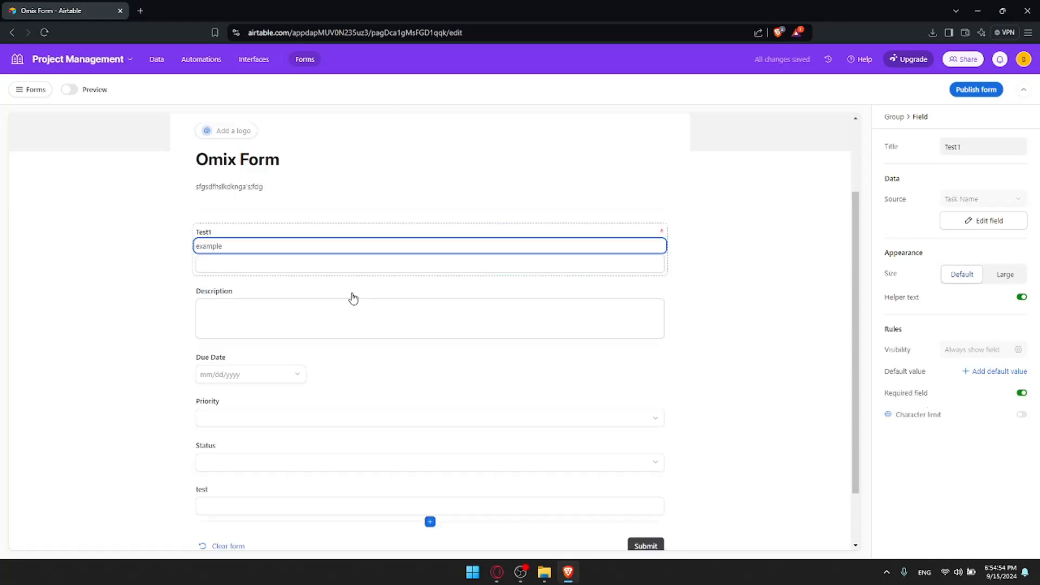
pyautogui.scroll(-1, 353, 298)
pyautogui.scroll(2, 418, 302)
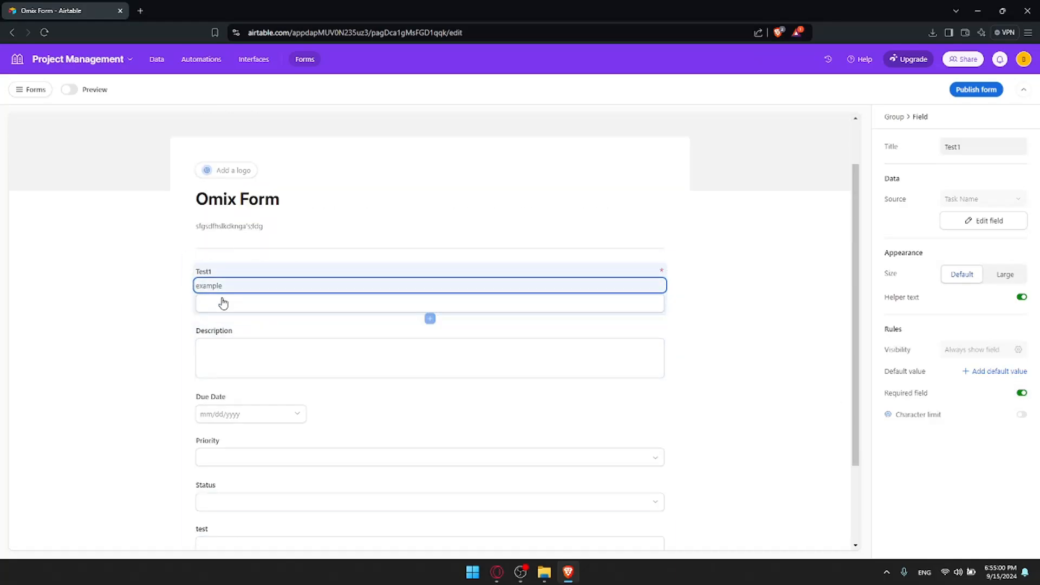
pyautogui.click(215, 273)
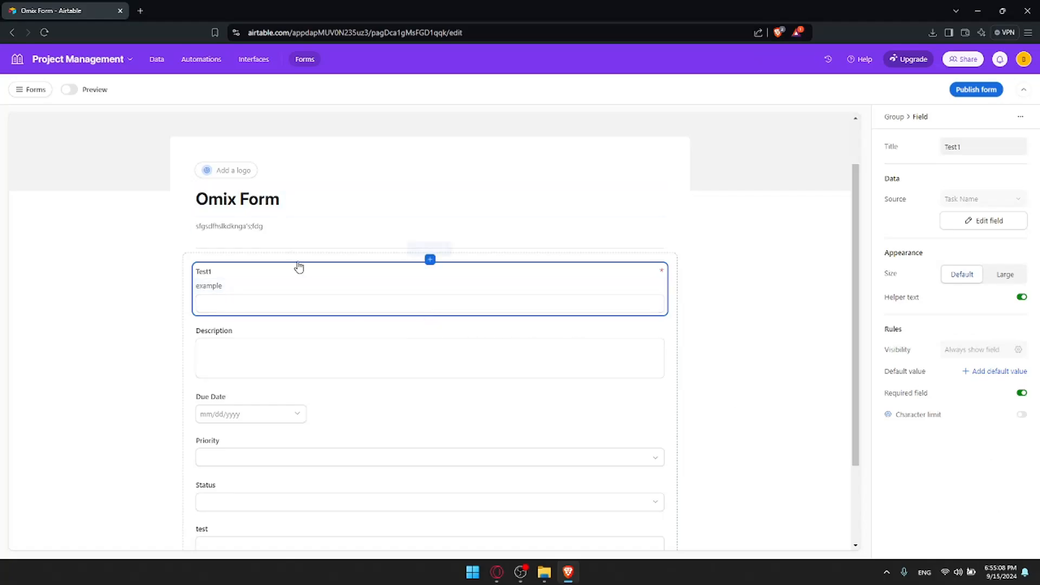
pyautogui.click(1021, 394)
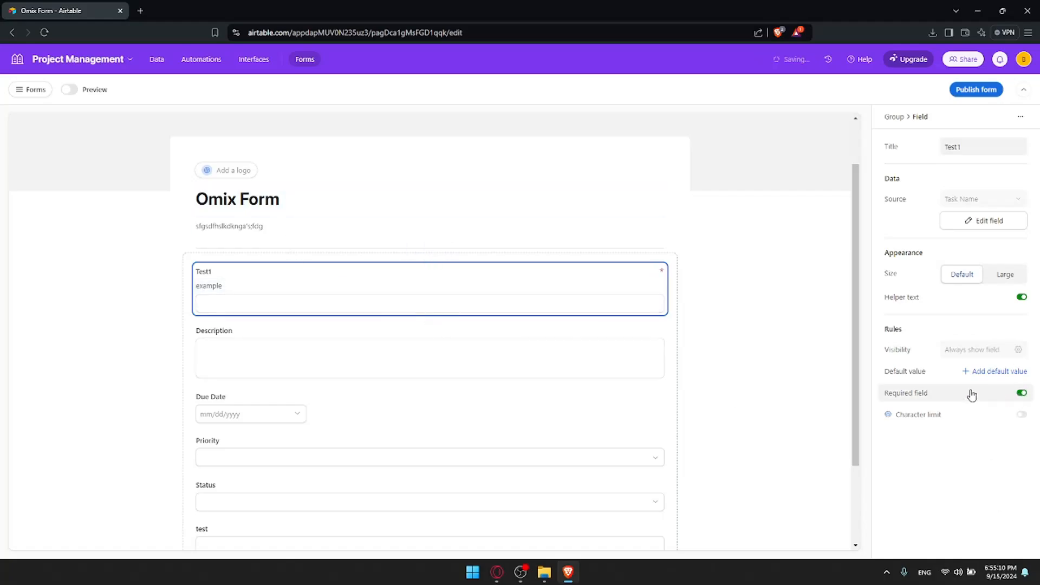
pyautogui.scroll(-2, 552, 318)
pyautogui.scroll(2, 555, 319)
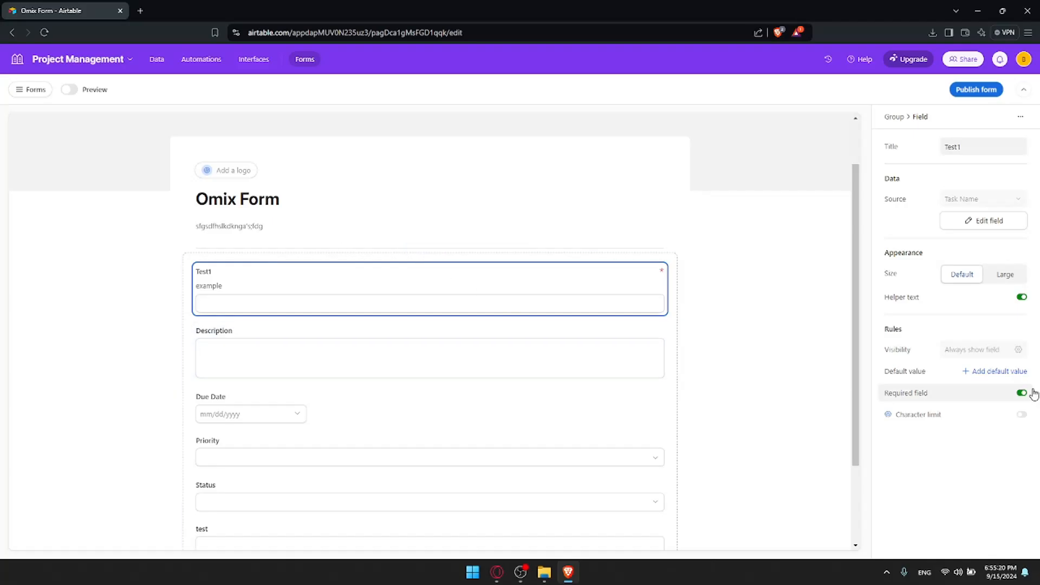
# - Try to turn on the Test1 field's character limit, and dismiss the Team plan upgrade offer
pyautogui.click(1024, 415)
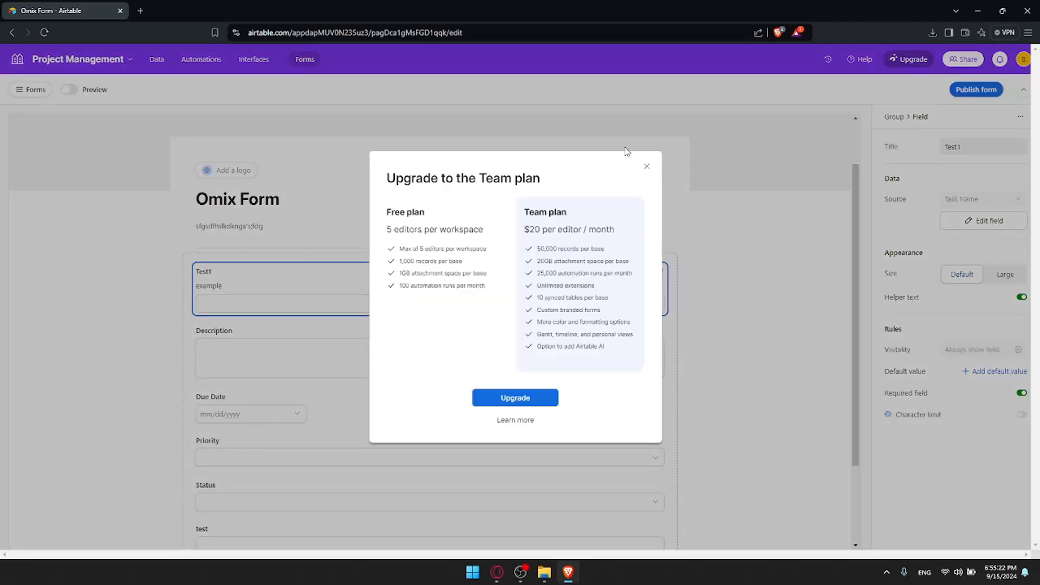
pyautogui.click(646, 166)
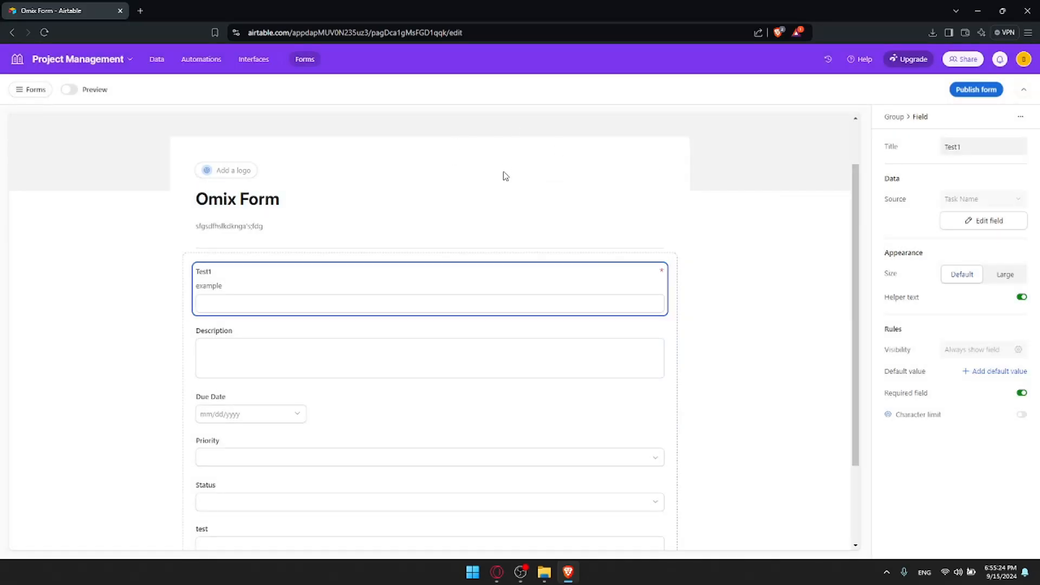
# - Look at the properties of the form's Description, Due Date and Priority fields
pyautogui.scroll(-1, 372, 277)
pyautogui.click(301, 299)
pyautogui.click(267, 360)
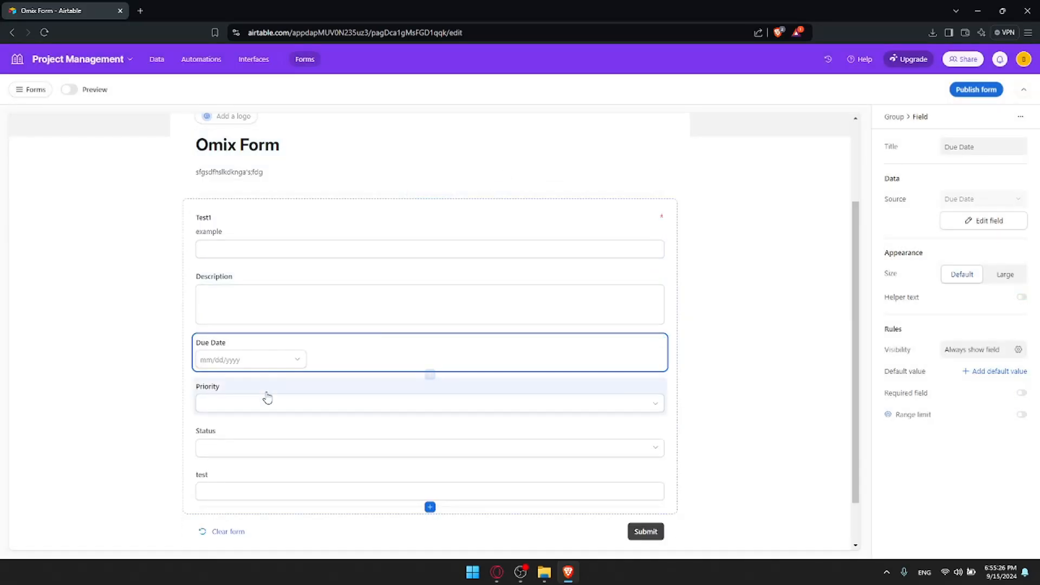
pyautogui.click(263, 403)
pyautogui.scroll(-1, 262, 416)
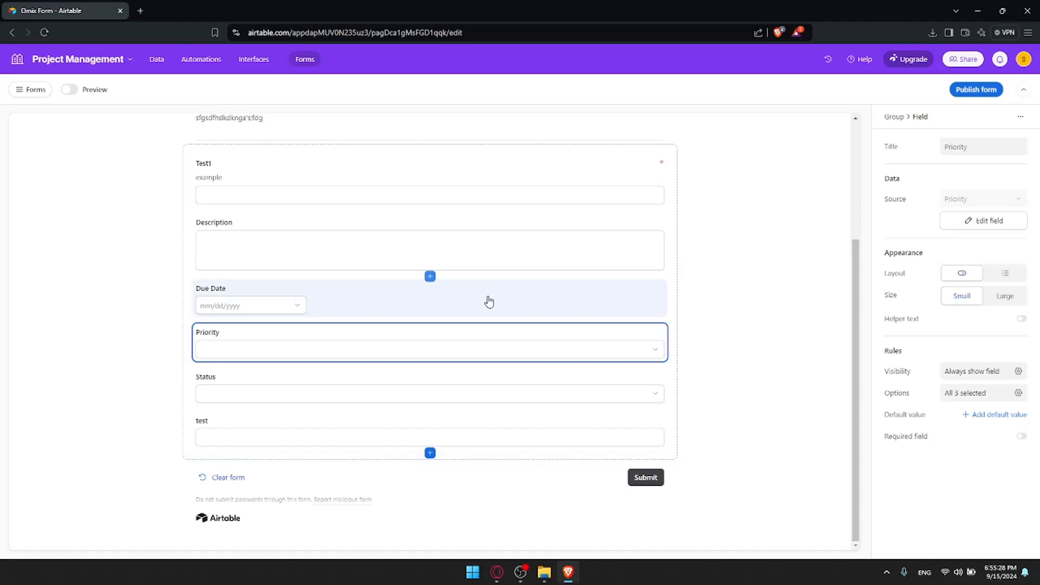
# - Add a single select field with the options Todo, In progress and Done below the test field, and check its option list
pyautogui.click(430, 453)
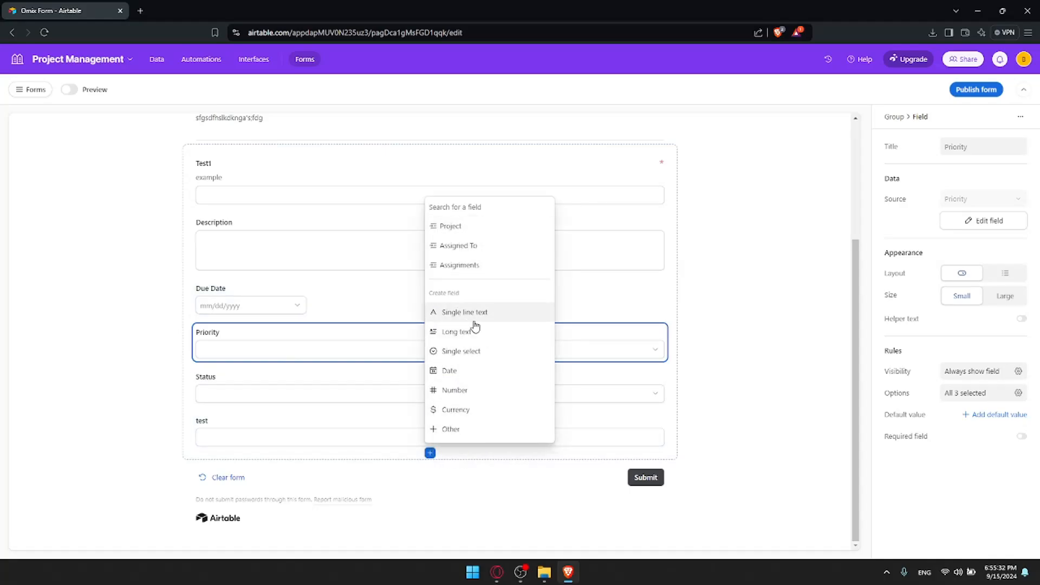
pyautogui.click(464, 353)
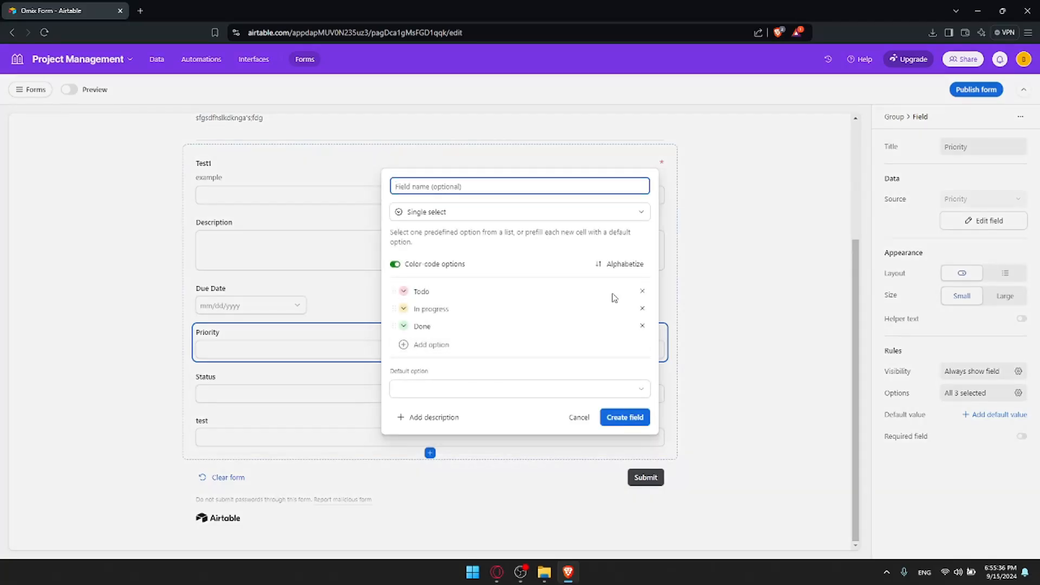
pyautogui.click(471, 308)
pyautogui.click(625, 417)
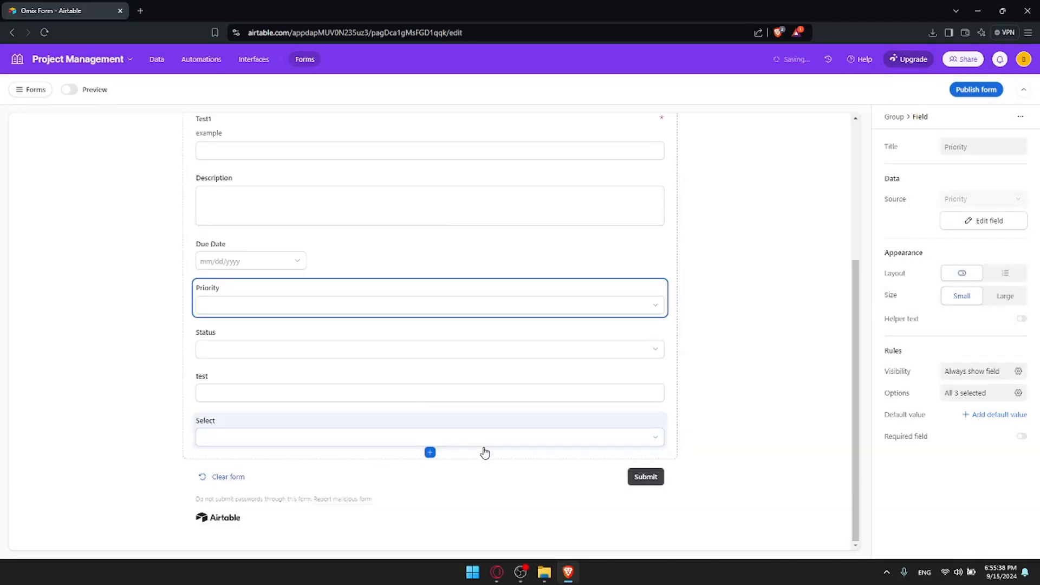
pyautogui.click(476, 447)
pyautogui.click(507, 443)
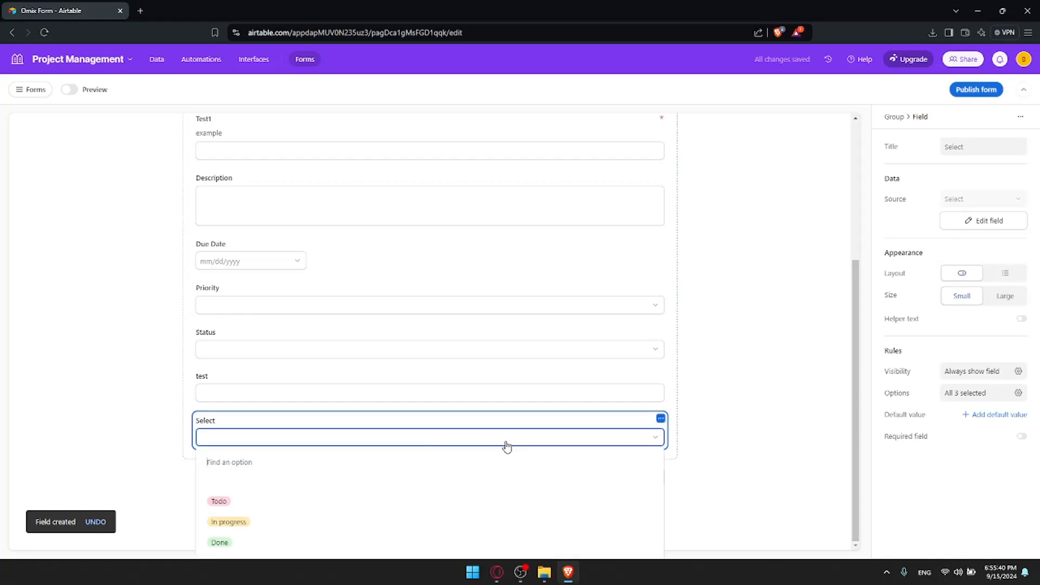
pyautogui.click(484, 443)
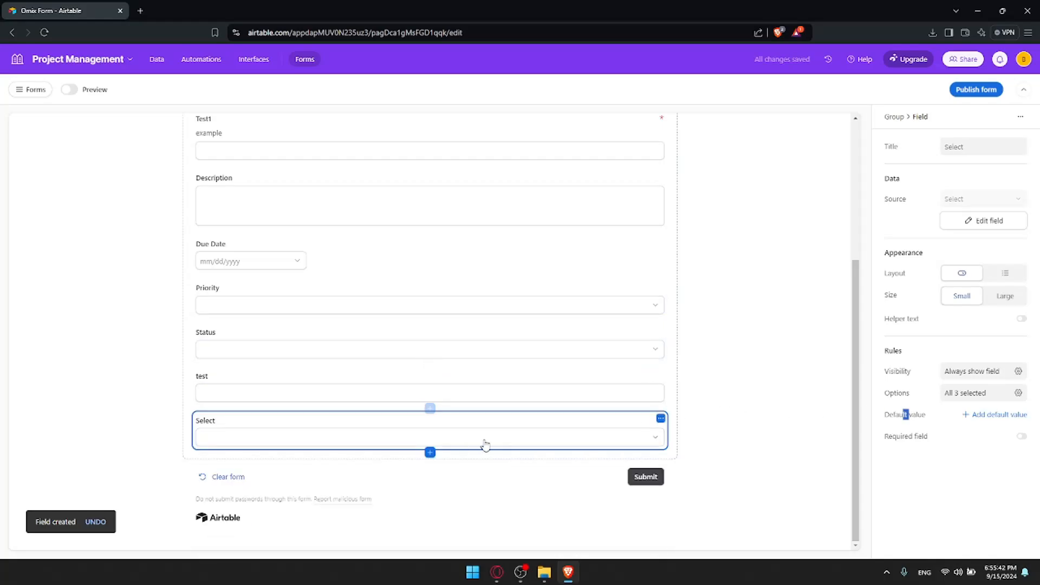
# - Look through the other field types available for a new form field, and leave without adding one
pyautogui.click(430, 452)
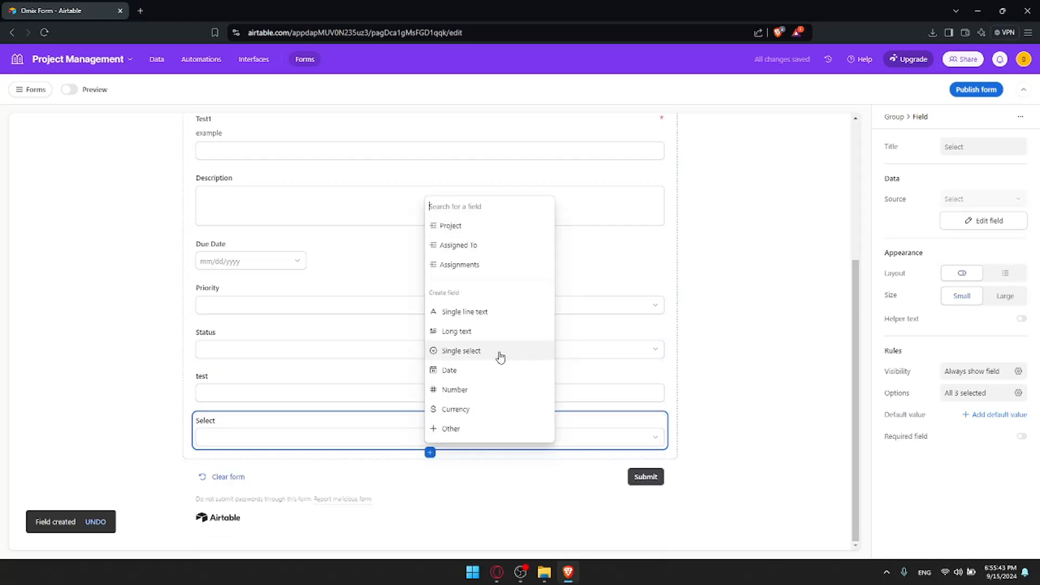
pyautogui.click(480, 428)
pyautogui.scroll(-3, 492, 291)
pyautogui.scroll(3, 493, 290)
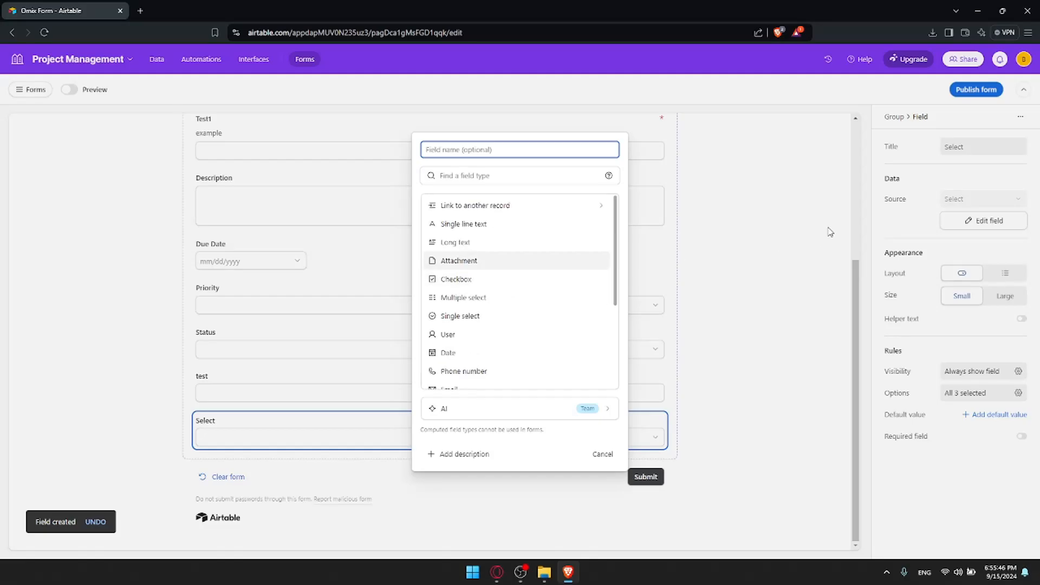
pyautogui.click(161, 242)
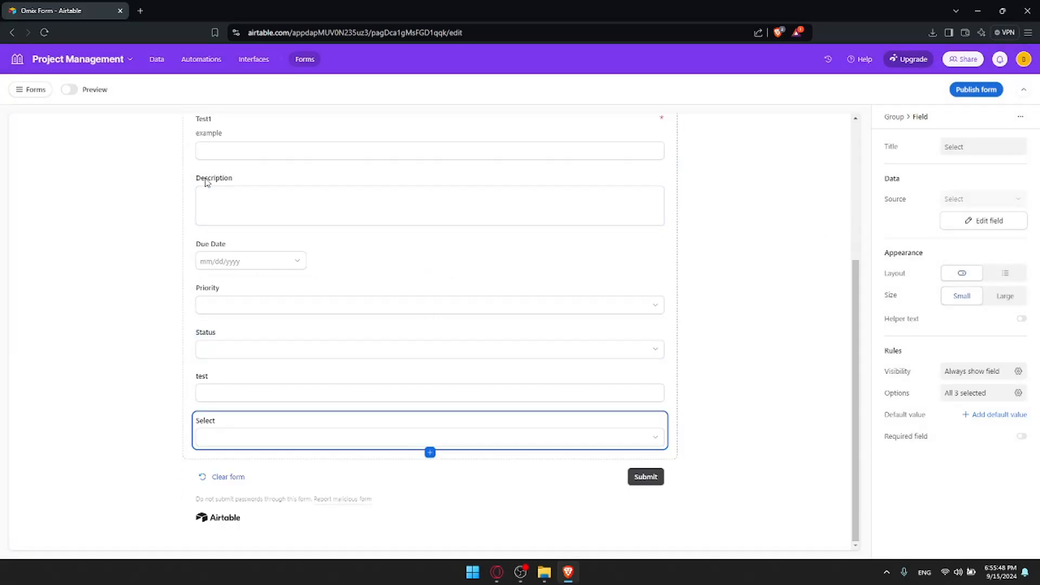
# - Preview the form and try it out with "esthdg" in Test1 and "fghdf" in Description
pyautogui.click(68, 90)
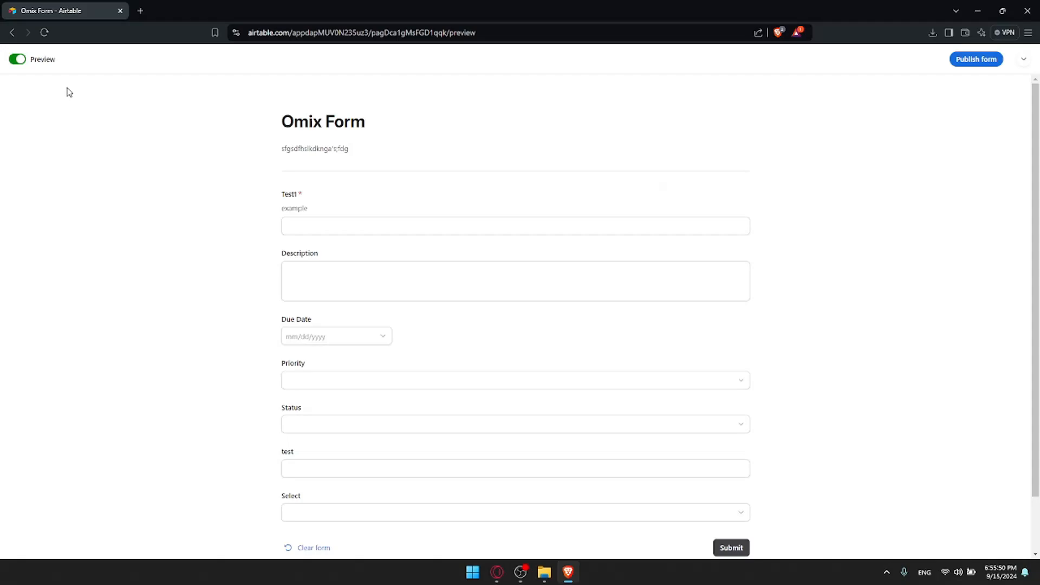
pyautogui.click(418, 226)
pyautogui.write('esthdg')
pyautogui.click(399, 281)
pyautogui.write('fghdf')
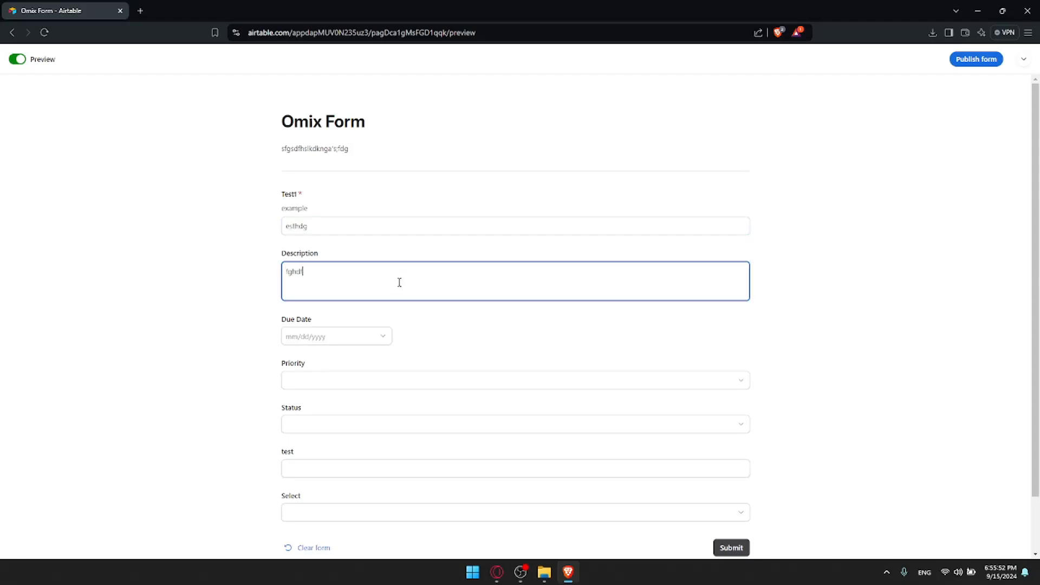
pyautogui.scroll(-1, 857, 521)
pyautogui.scroll(1, 726, 343)
# - Publish Omix Form and open a new browser tab
pyautogui.click(994, 64)
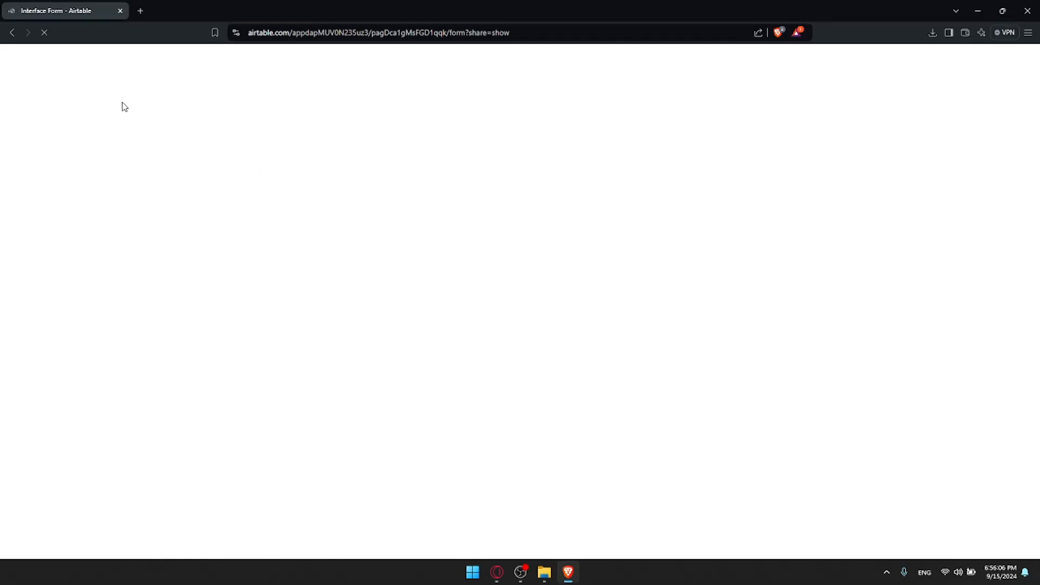
pyautogui.click(139, 11)
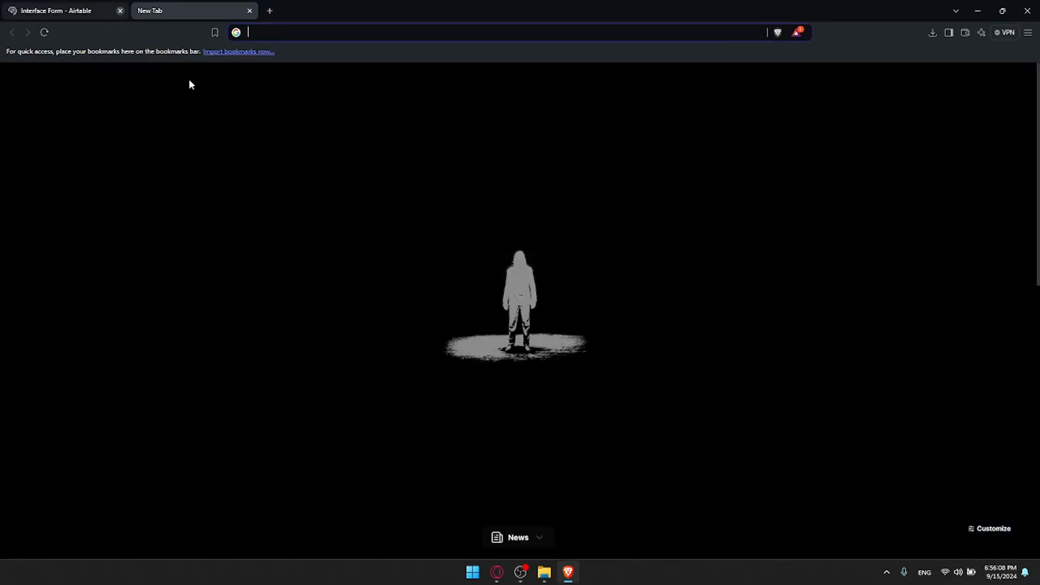